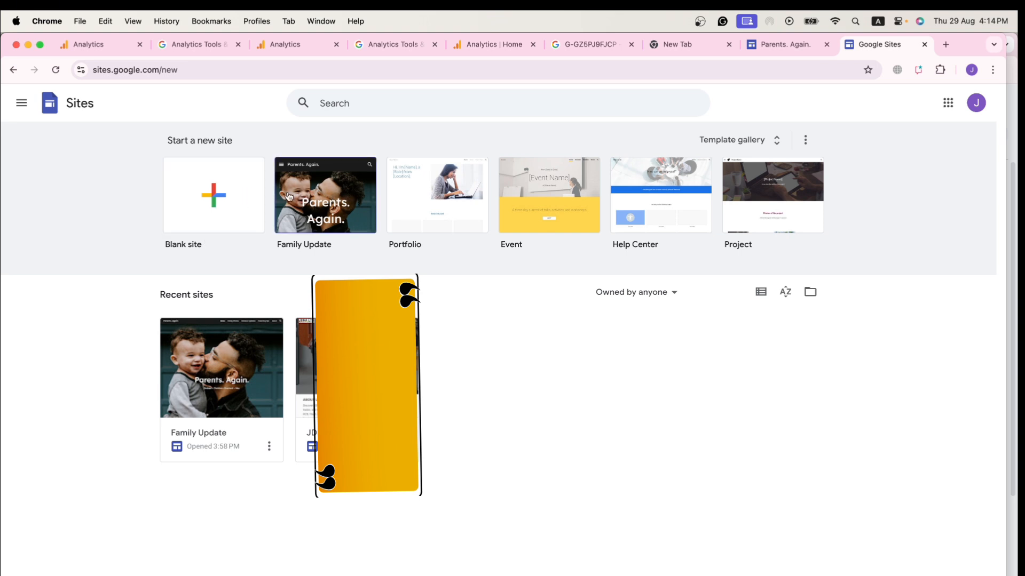
- Open the recent Family Update site, check its unpublished changes, and return to the editor
left_click(224, 363)
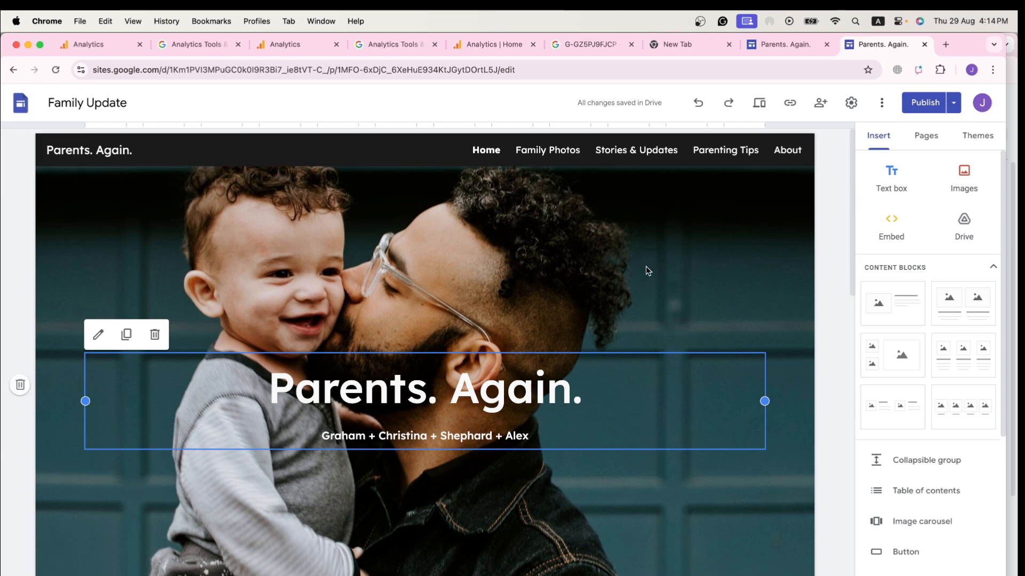
left_click(927, 106)
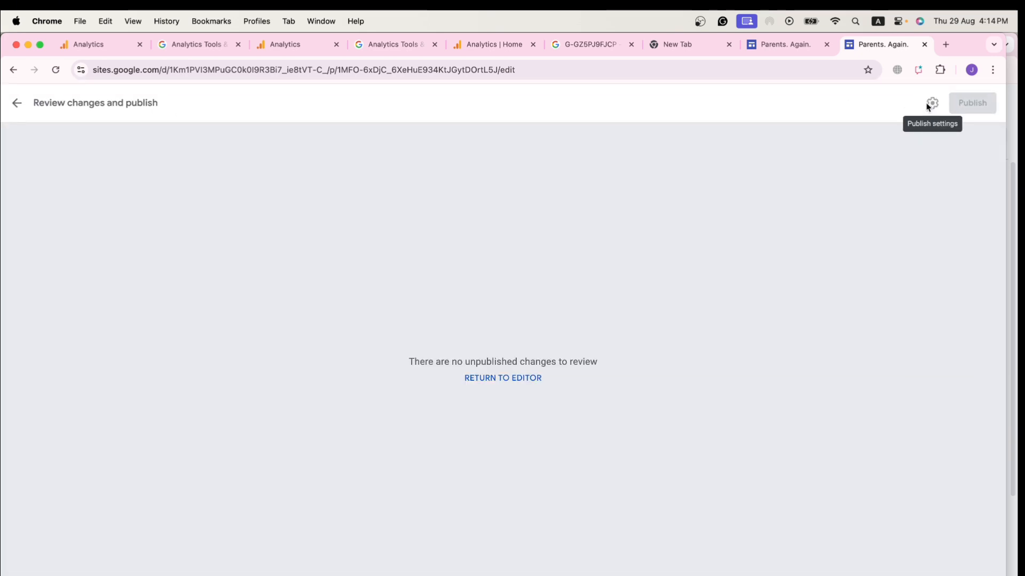
left_click(24, 107)
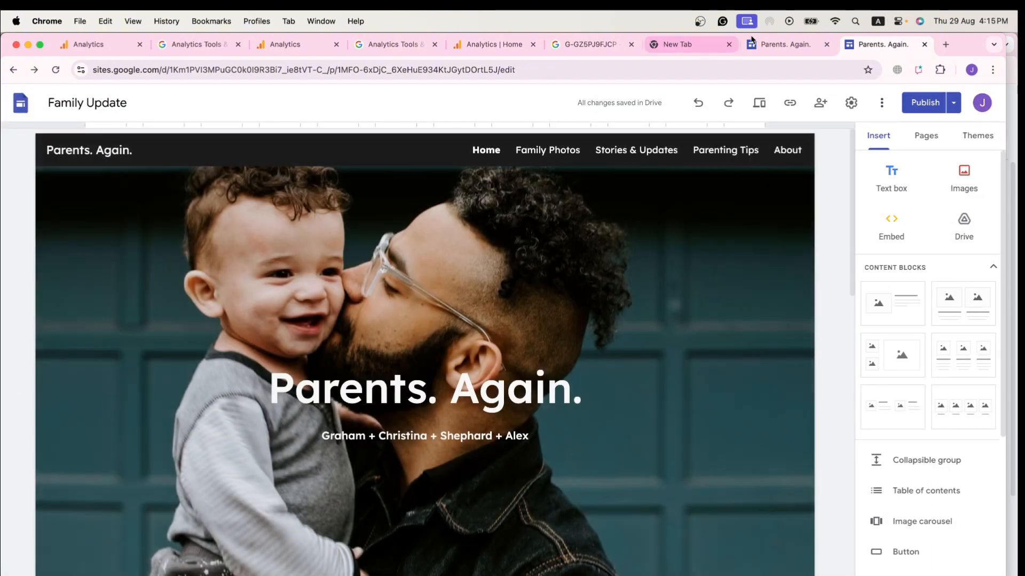
- Return the other Family Update editor to the Google Sites home page and create a site from the Portfolio template
left_click(760, 44)
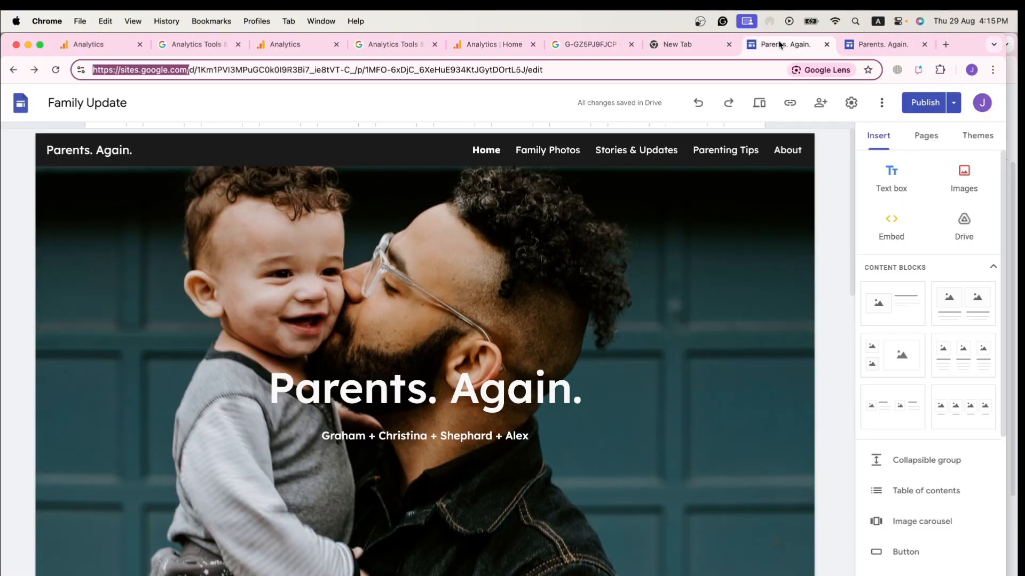
left_click(13, 69)
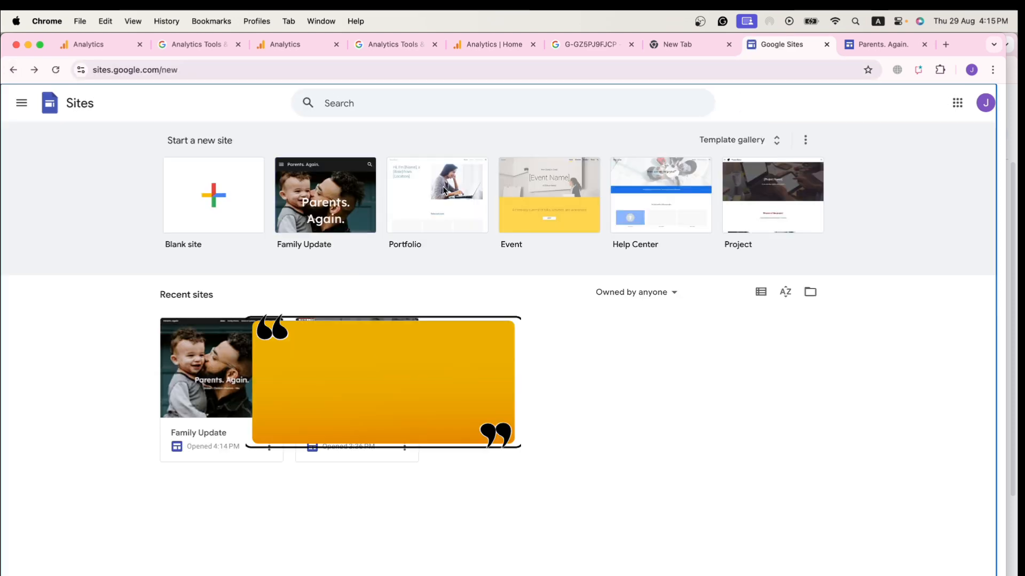
left_click(443, 191)
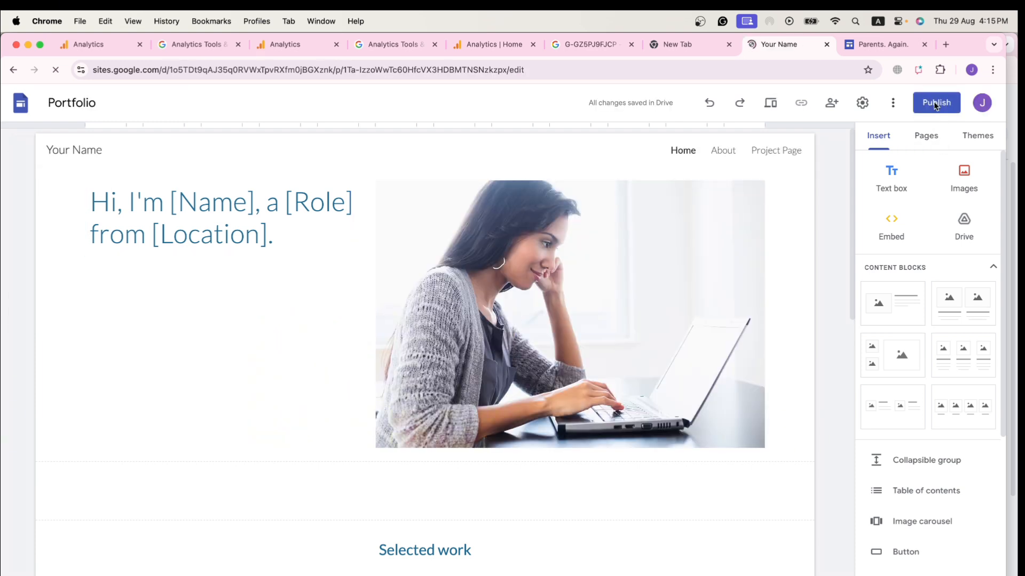
- Publish the Portfolio site to the web under an address containing the owner's name
left_click(934, 104)
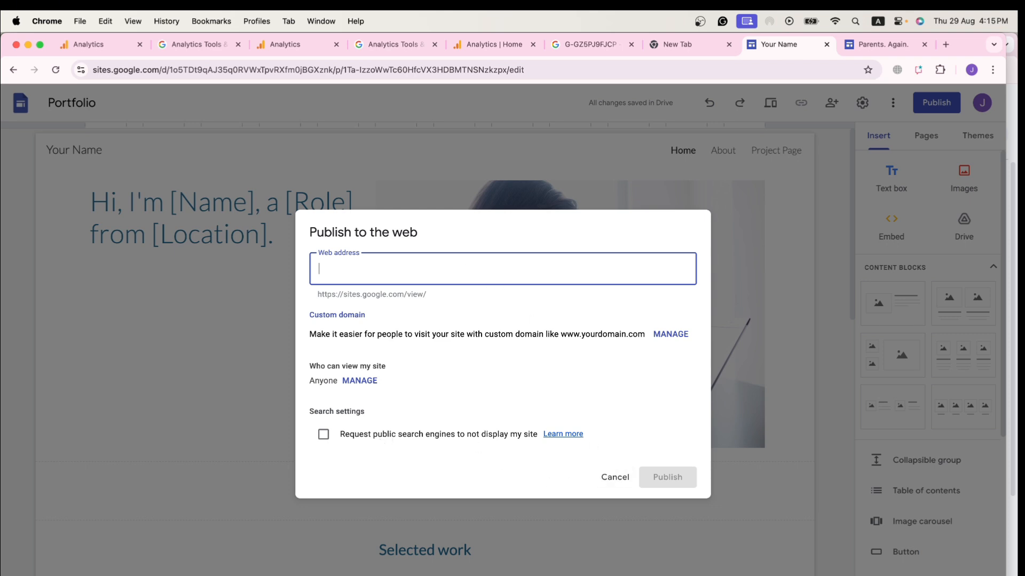
type("name-fahad")
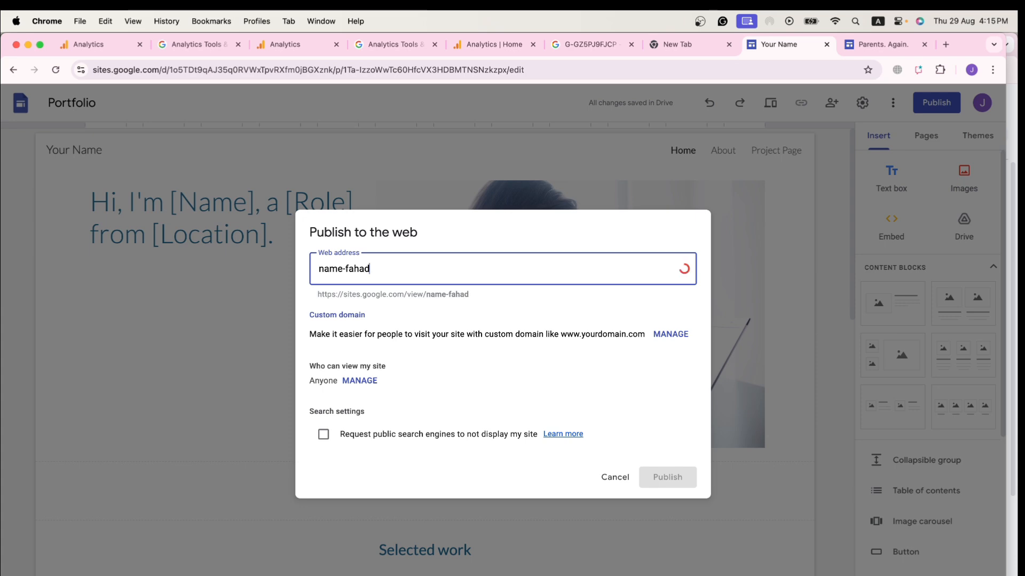
left_click(674, 478)
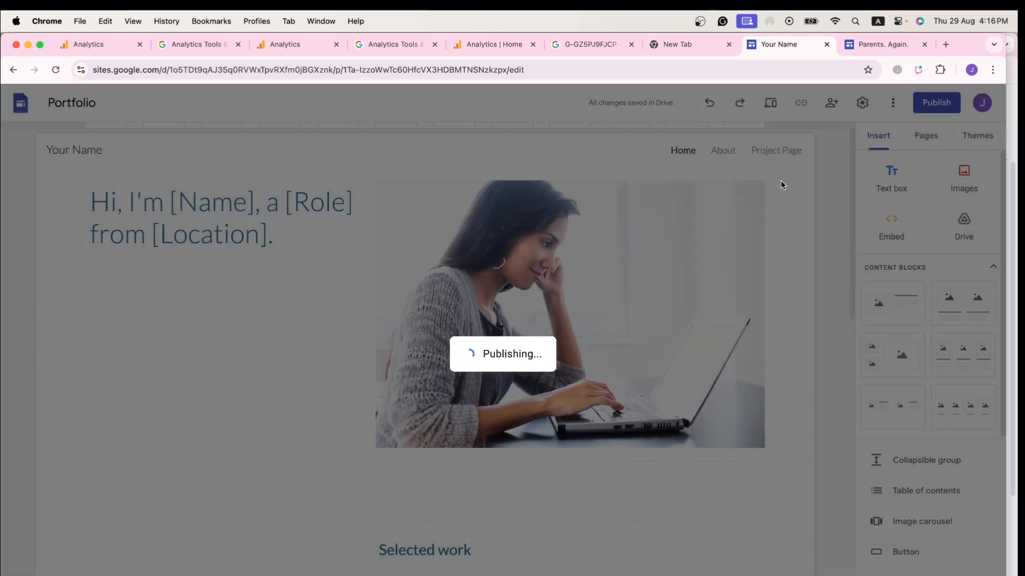
- Switch to Google Analytics, enter the owner's name followed by "seo" as the account name, and continue to property creation
left_click(882, 44)
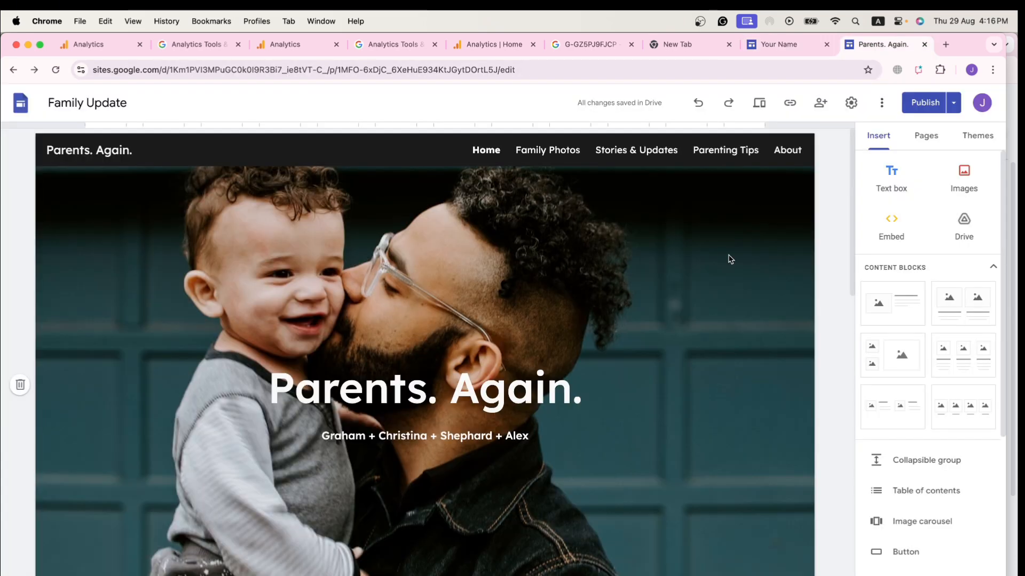
left_click(110, 47)
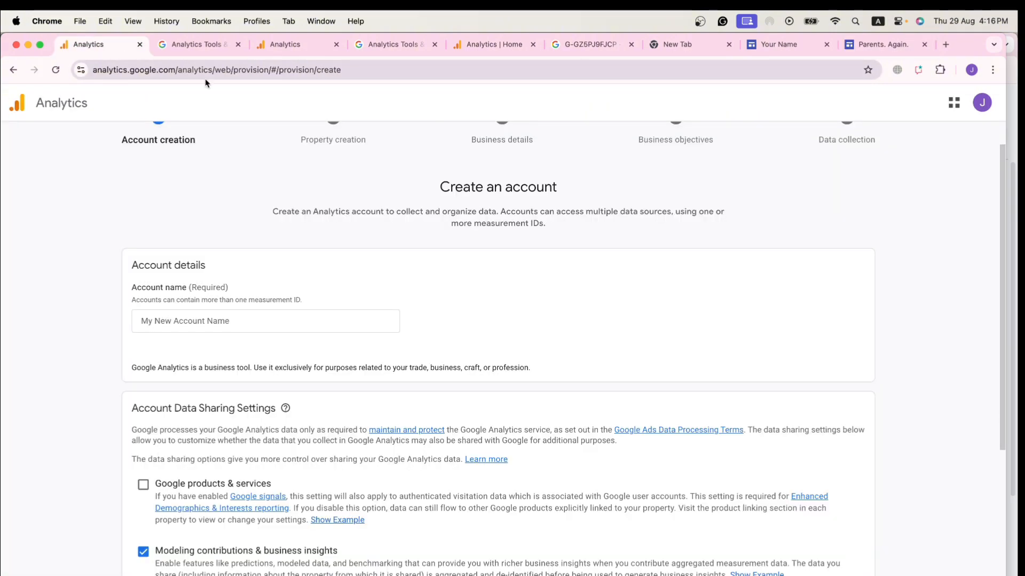
scroll(208, 176, "down", 3)
left_click(202, 254)
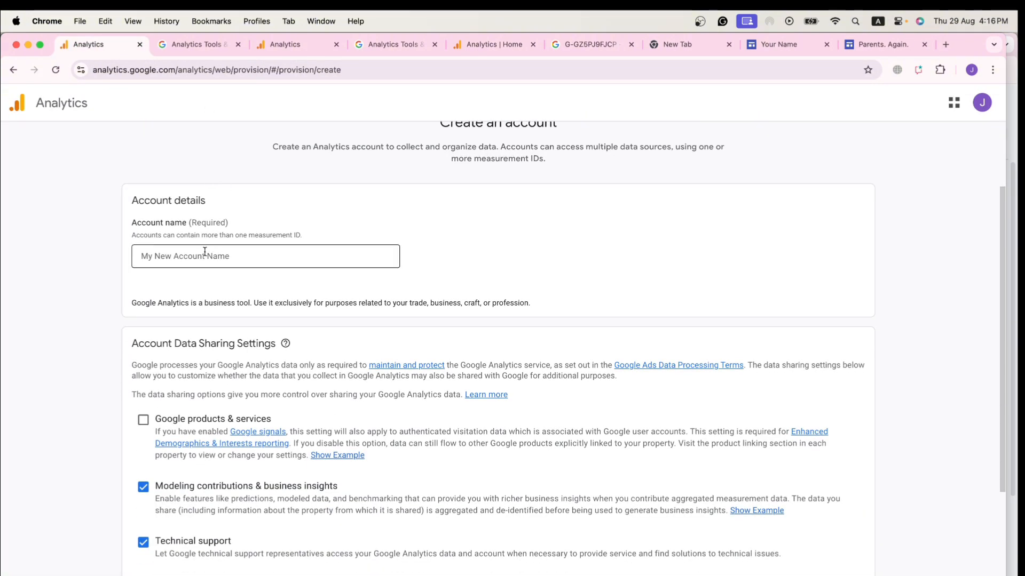
type("fah")
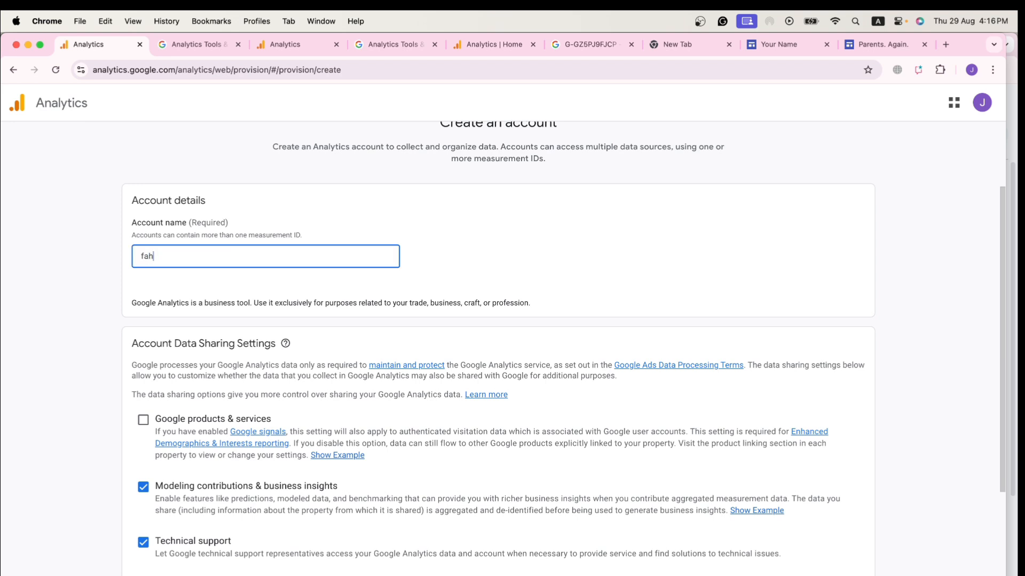
type("ad farooq seo")
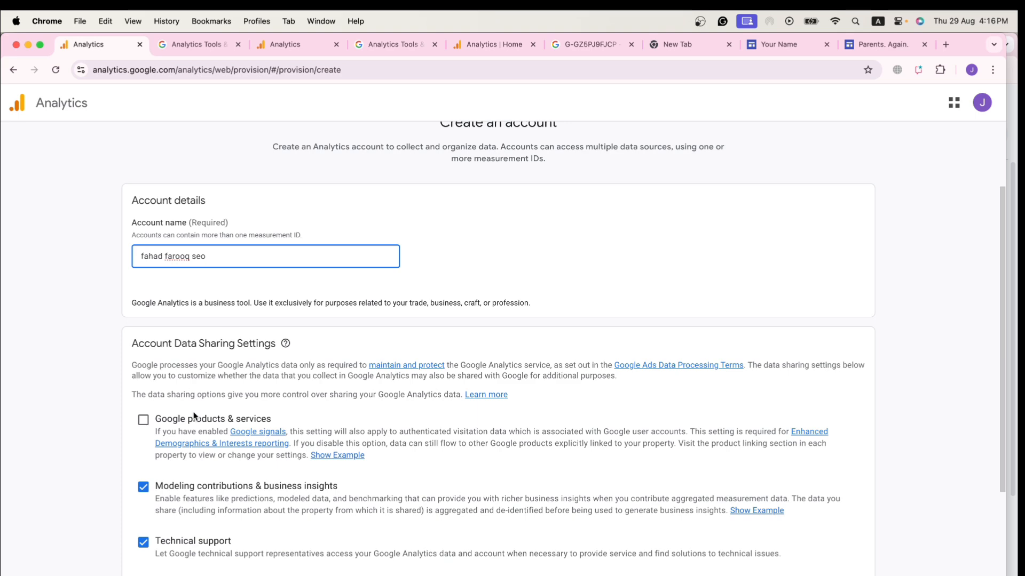
scroll(194, 417, "down", 5)
left_click(143, 558)
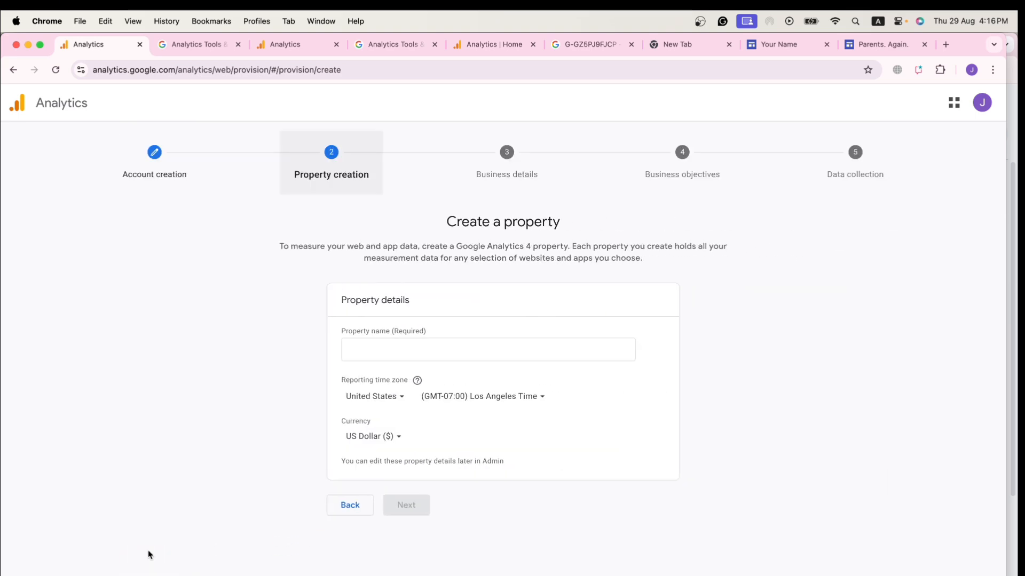
- Enter the owner's full name as the property name and continue to the business details
left_click(394, 346)
type("fahad")
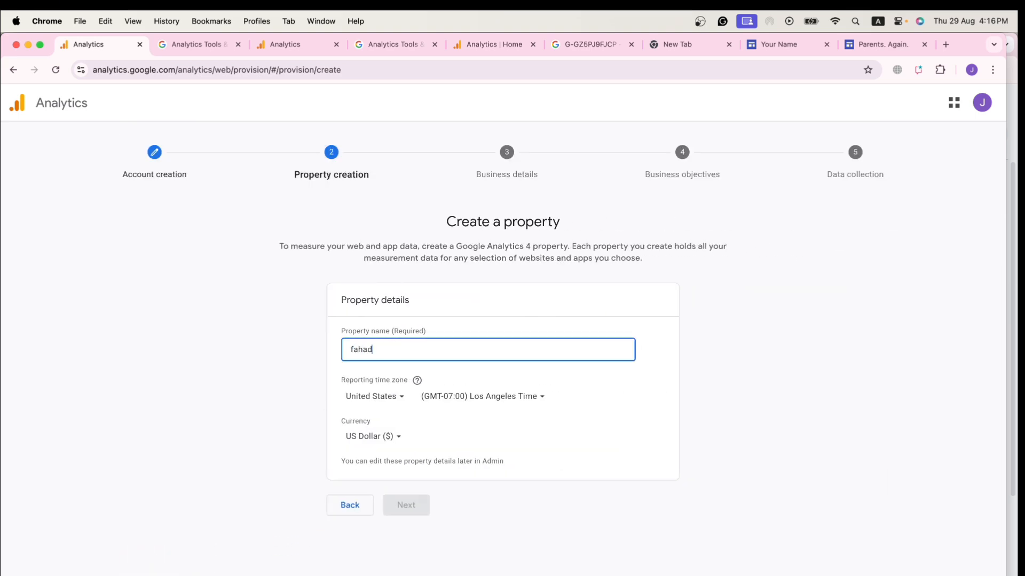
type(" farooq")
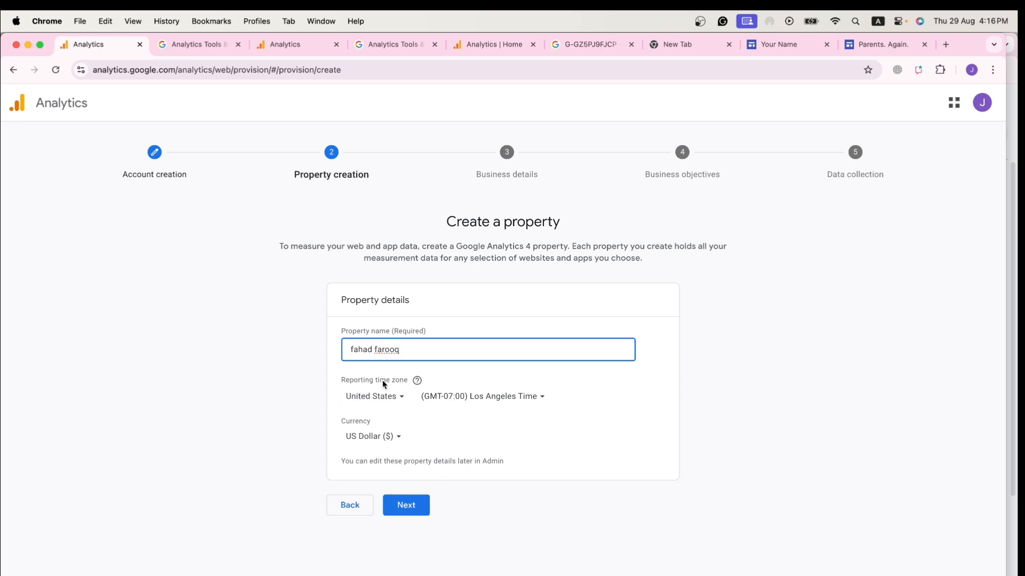
left_click(417, 505)
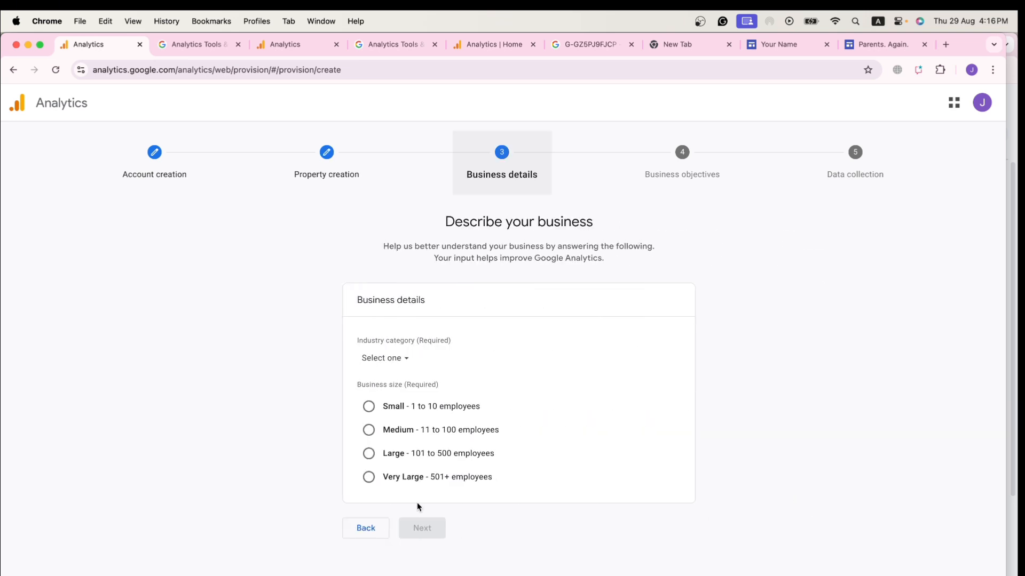
- Set the industry category to Business & Industrial and the business size to Small, and continue to the business objectives
left_click(378, 359)
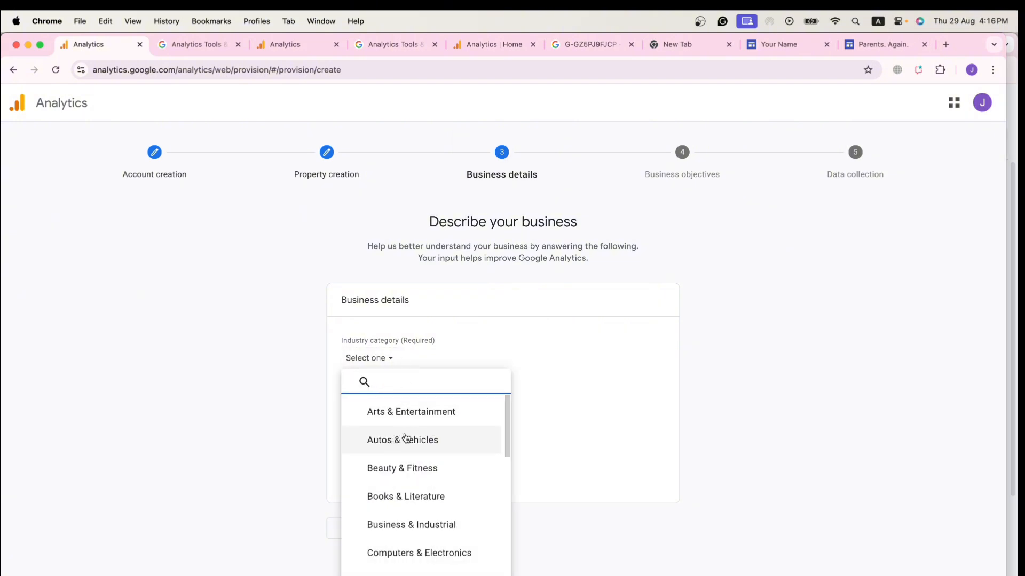
scroll(410, 499, "down", 1)
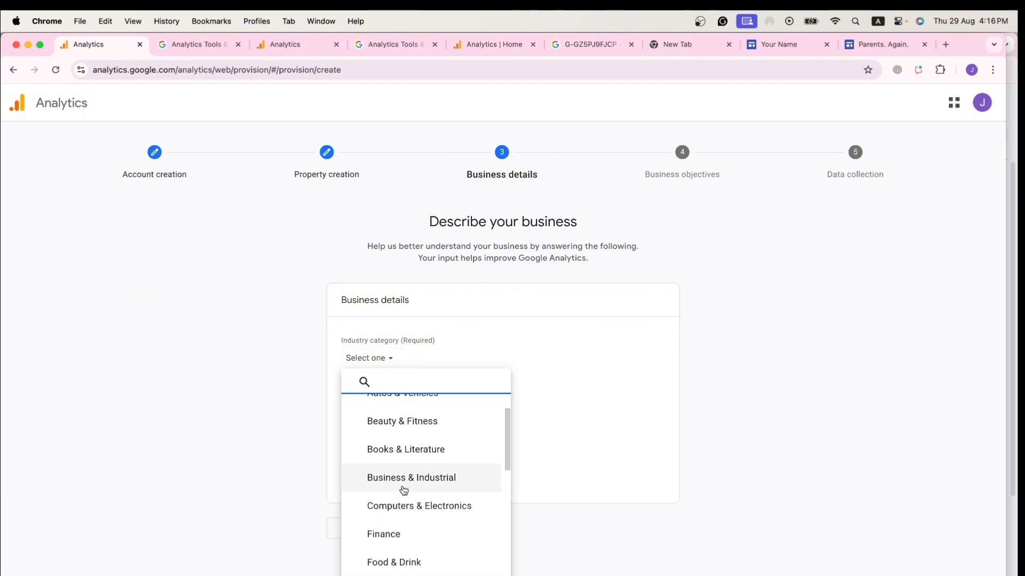
left_click(403, 481)
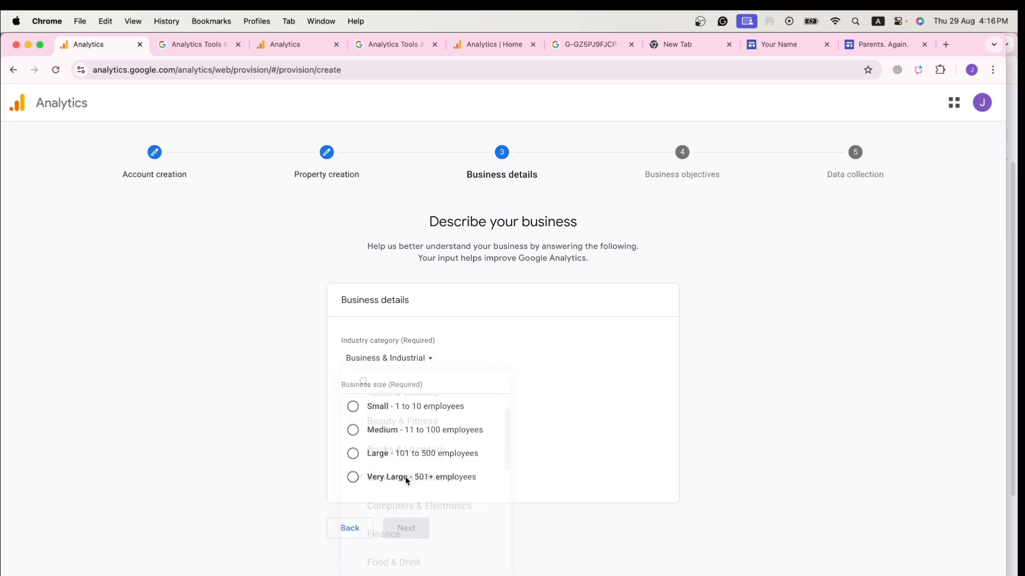
left_click(354, 409)
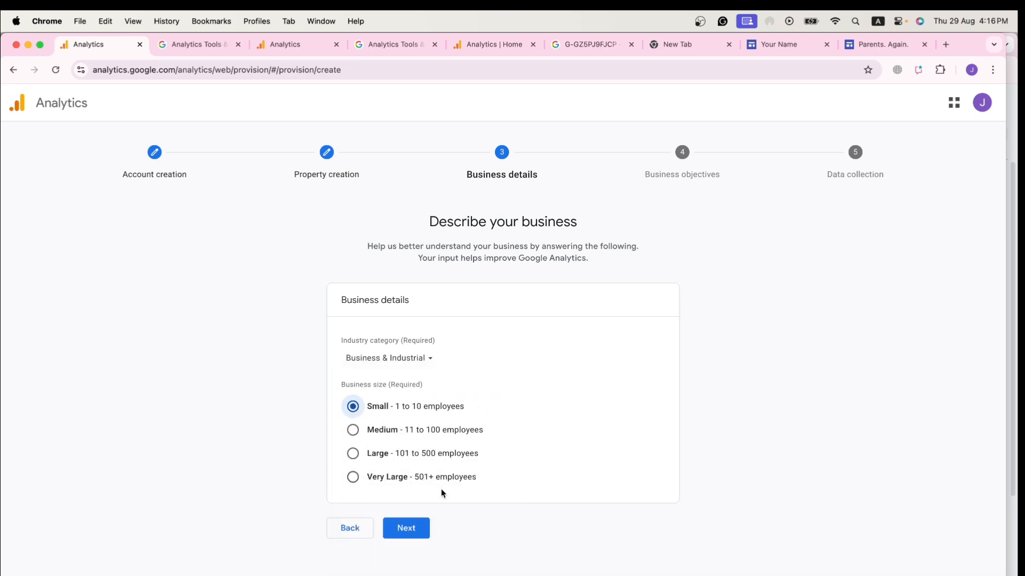
left_click(406, 528)
- Choose Traffic and User engagement & retention as business objectives and create the account
scroll(409, 531, "down", 1)
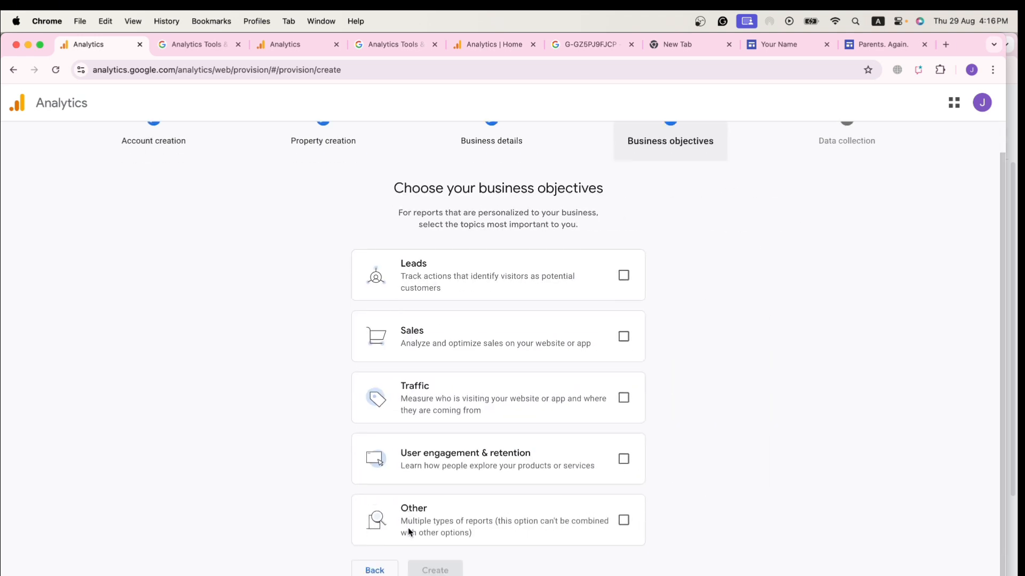
left_click(623, 388)
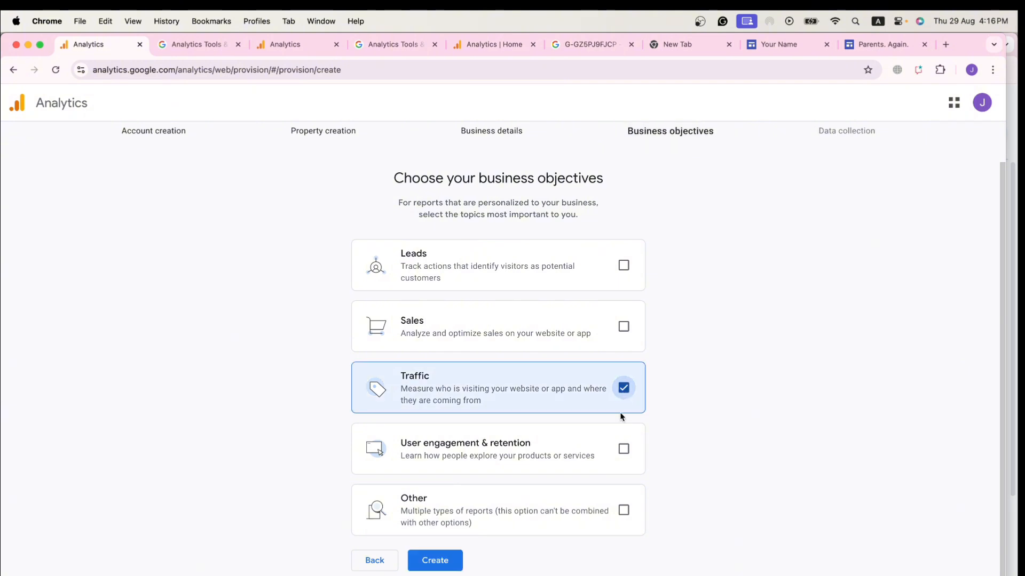
left_click(617, 451)
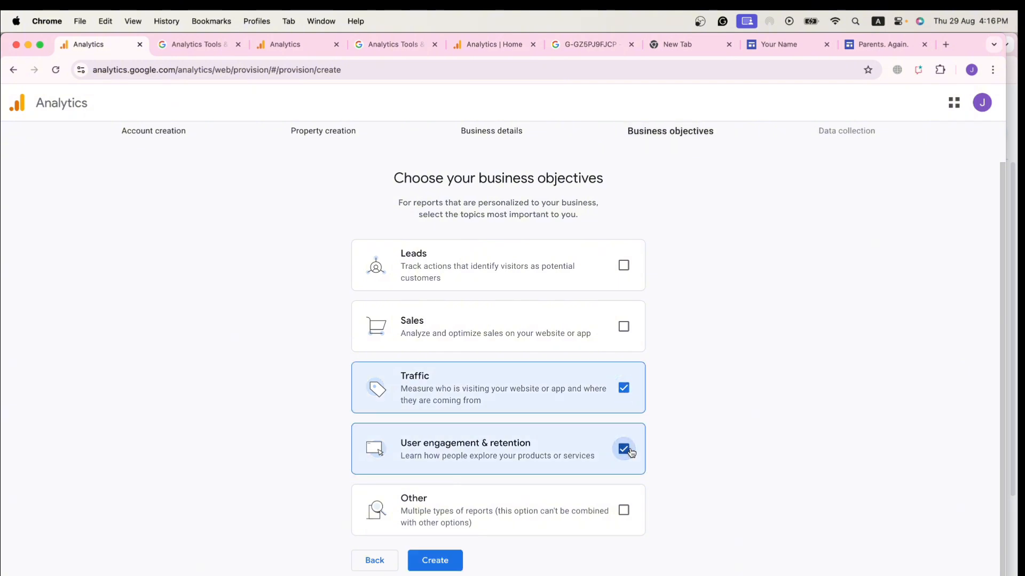
left_click(438, 562)
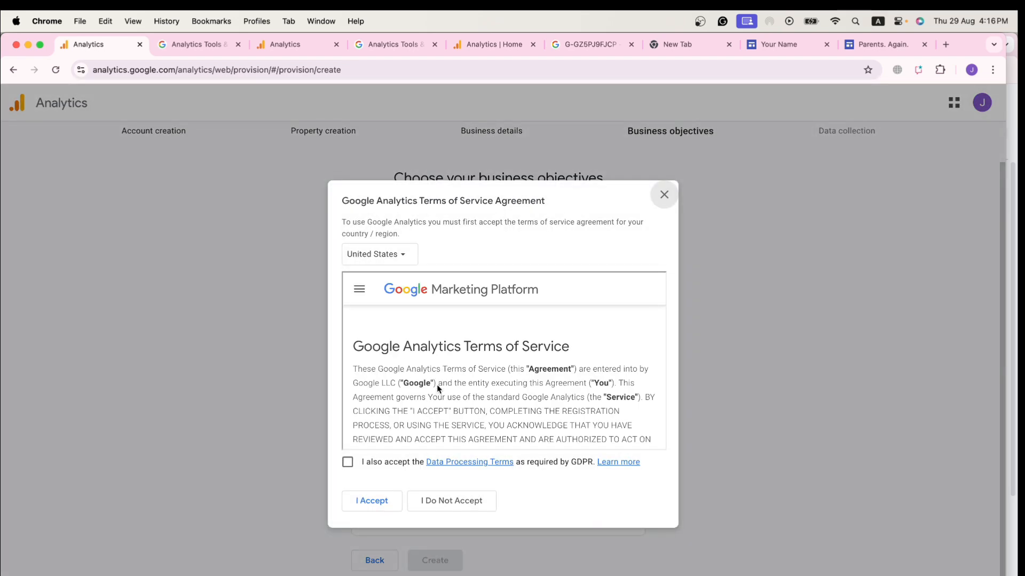
- Accept the Terms of Service with the GDPR Data Processing Terms, and choose Web as the data collection platform
scroll(434, 384, "down", 15)
left_click(348, 463)
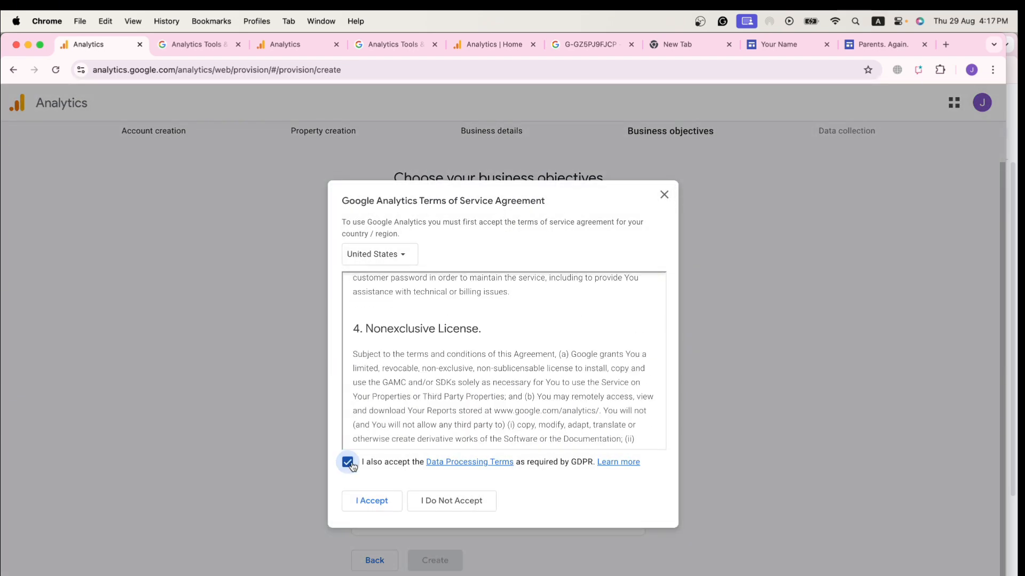
left_click(369, 502)
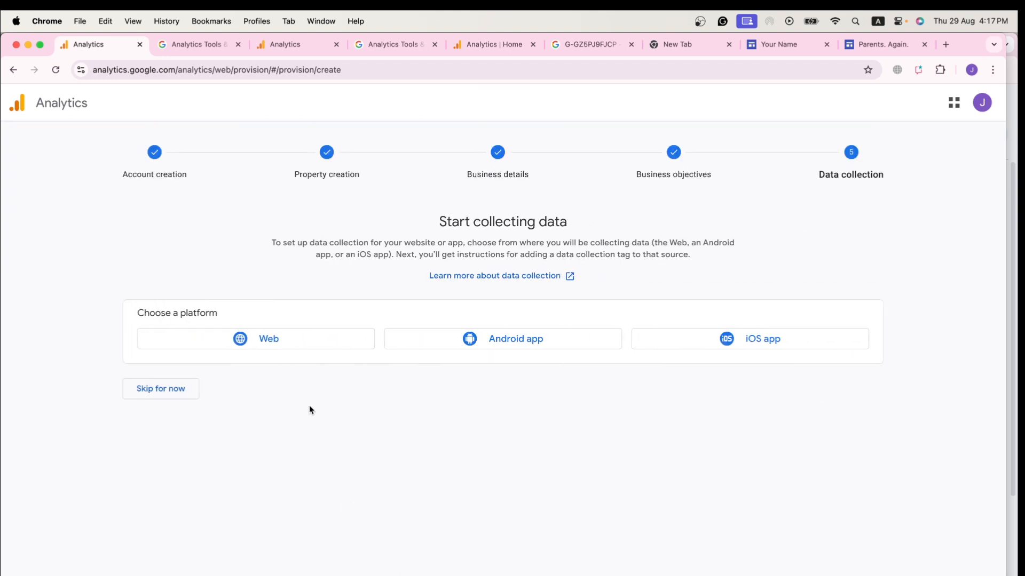
left_click(270, 342)
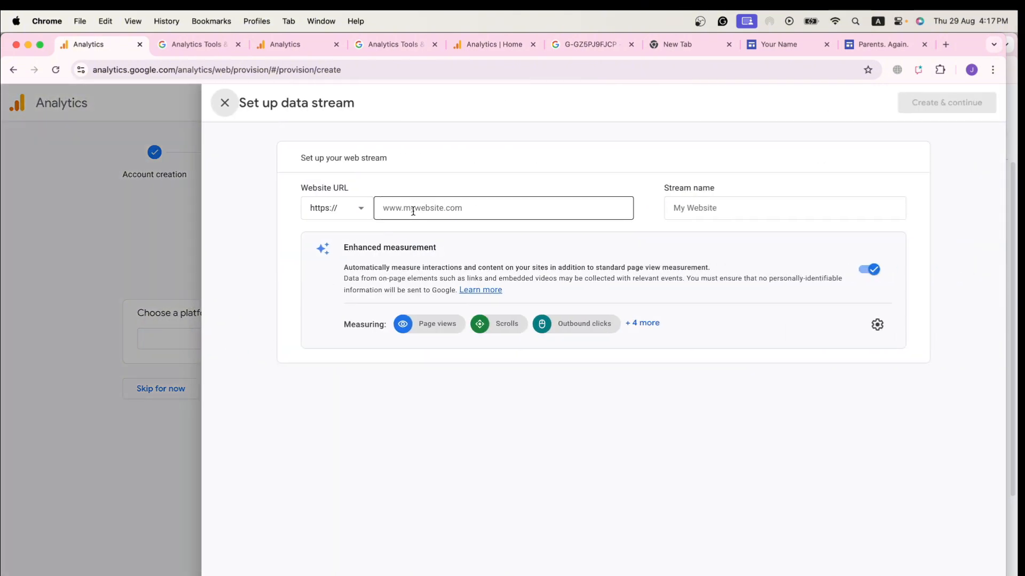
- Switch to the Family Update site in Google Sites and copy its published site link
left_click(866, 49)
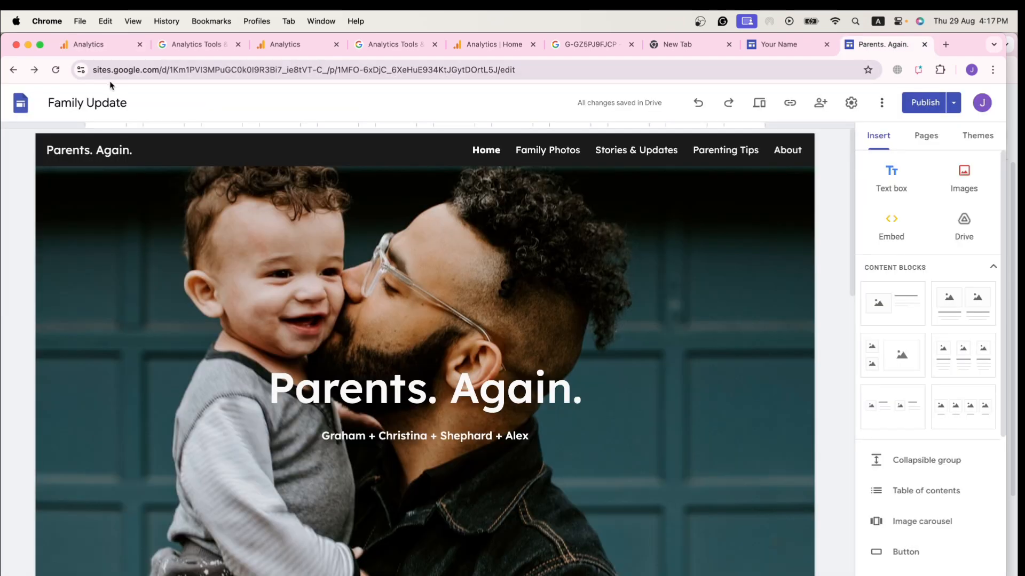
left_click(918, 109)
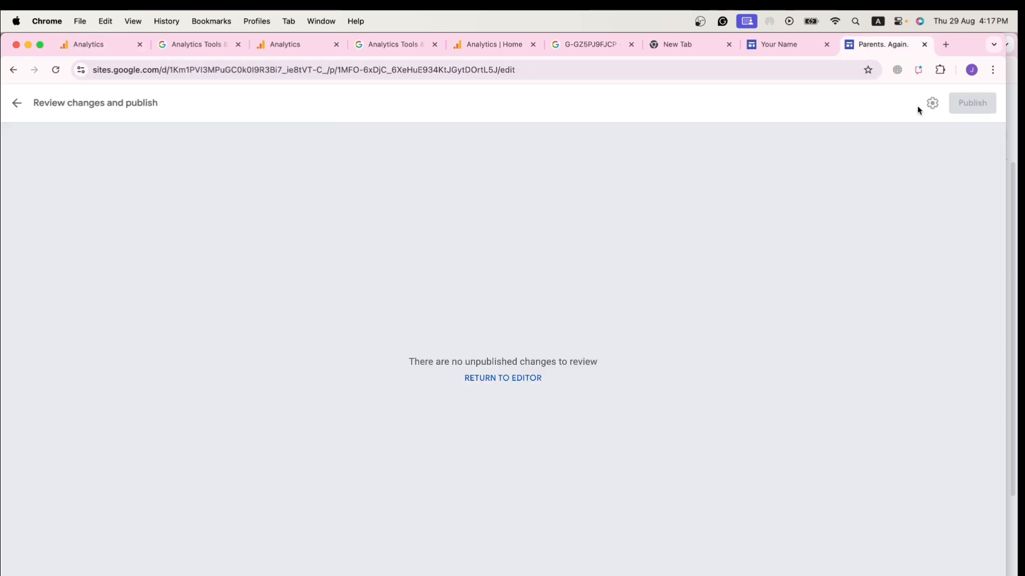
left_click(11, 106)
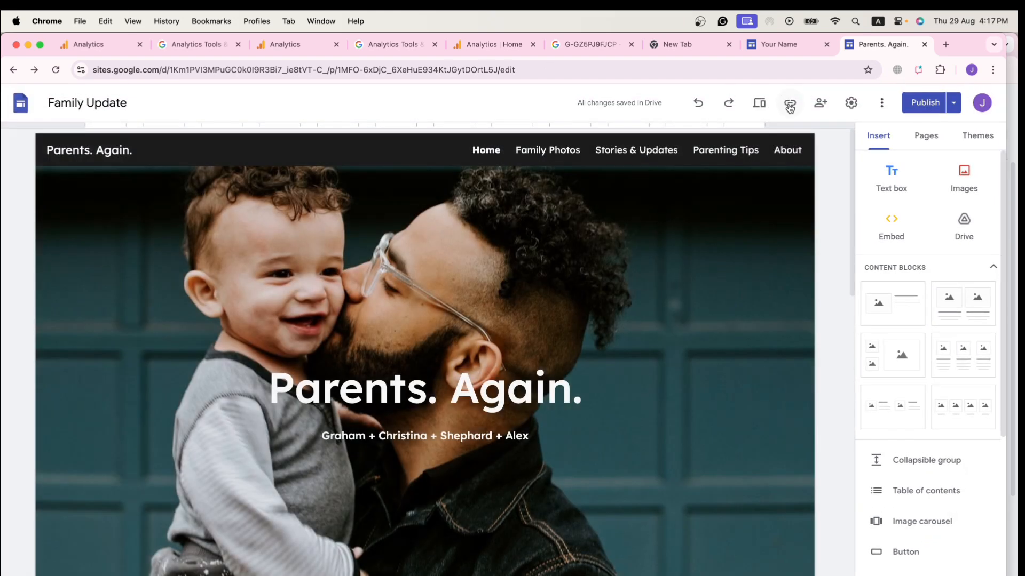
left_click(790, 103)
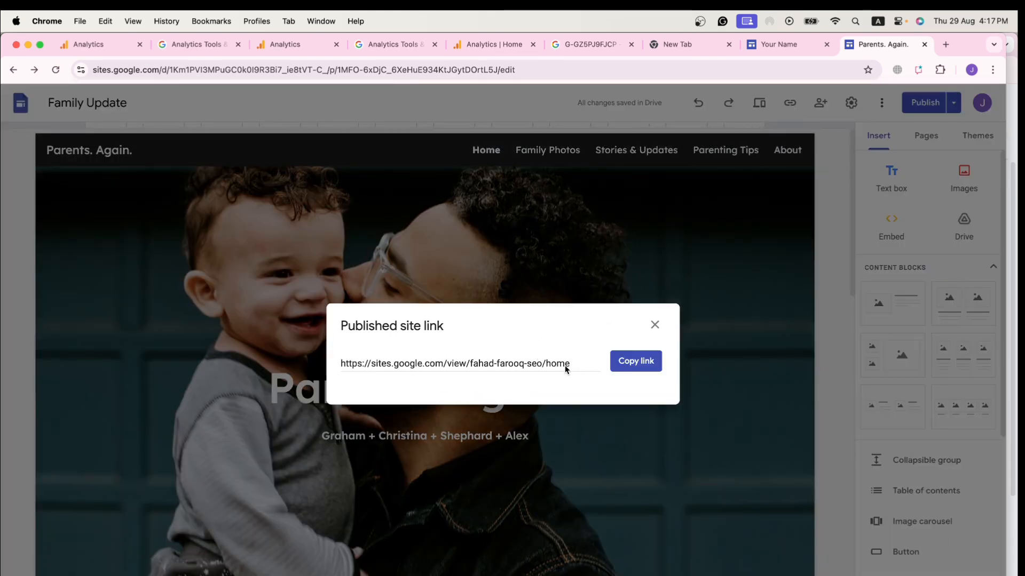
left_click(635, 362)
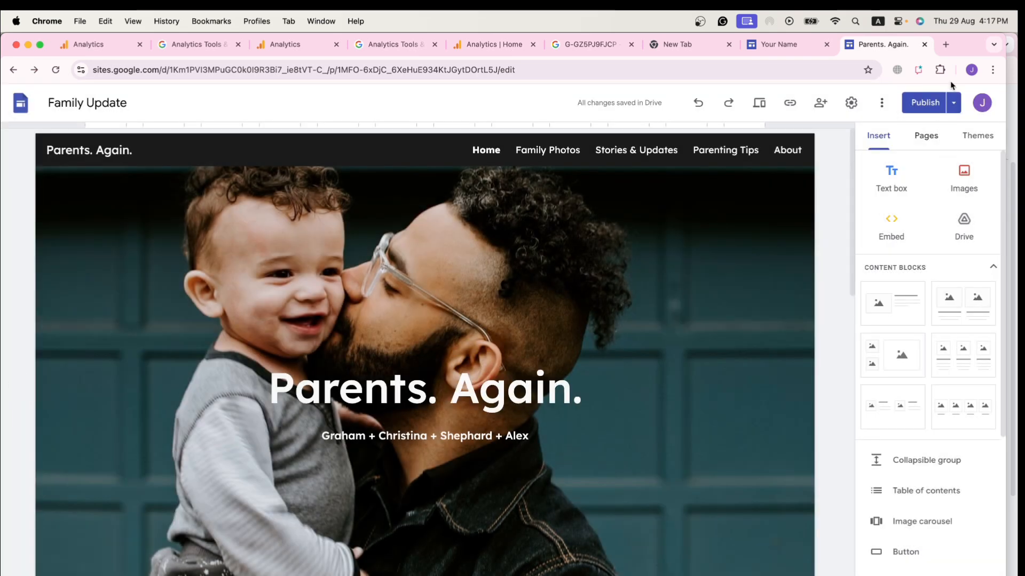
- Open the published site link in a new tab without the trailing "home" and copy the shortened address
type("https://sites.google.com/view/fahad-farooq-seo/home")
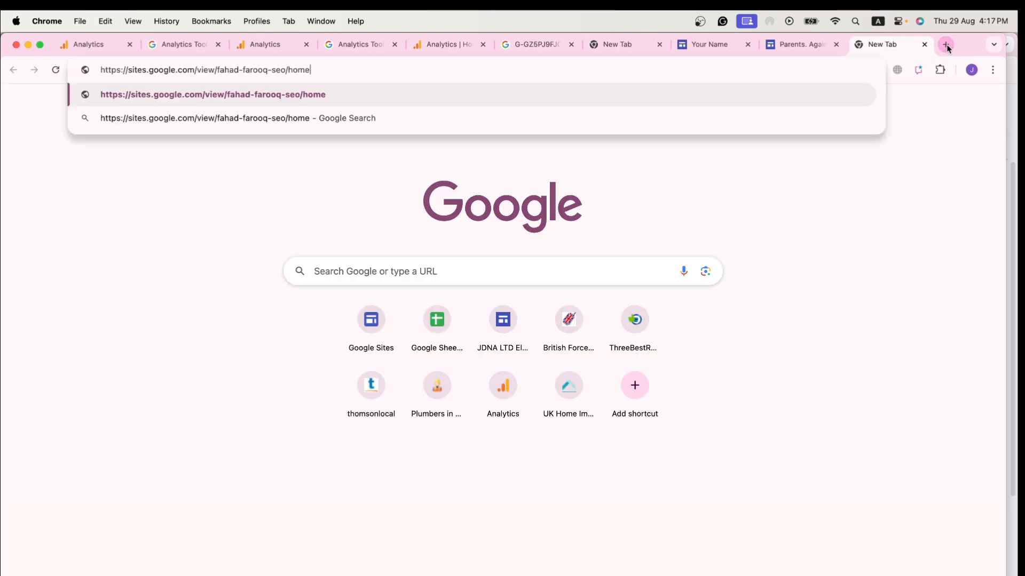
left_click_drag(288, 72, 379, 71)
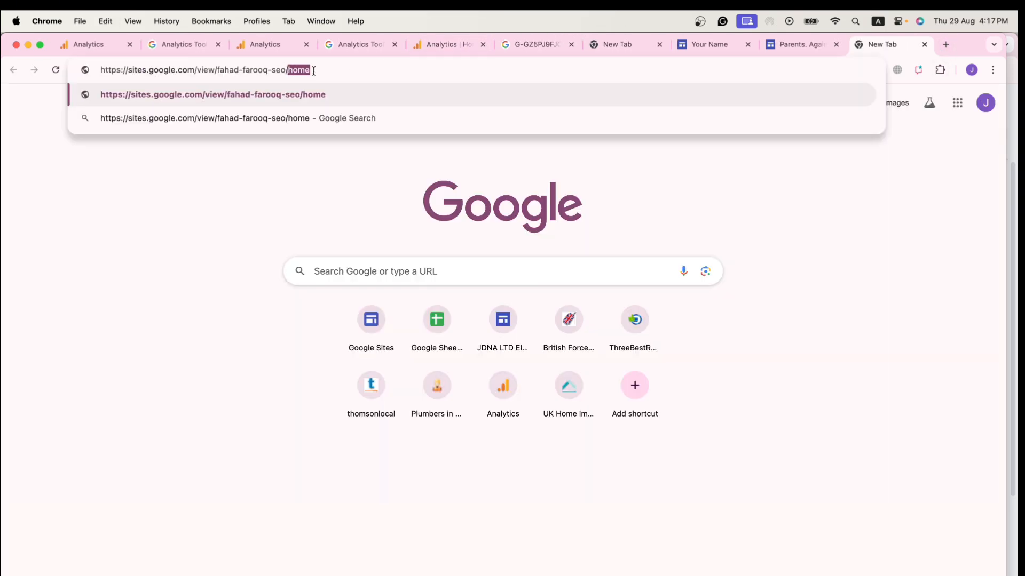
key("BackSpace")
key("Return")
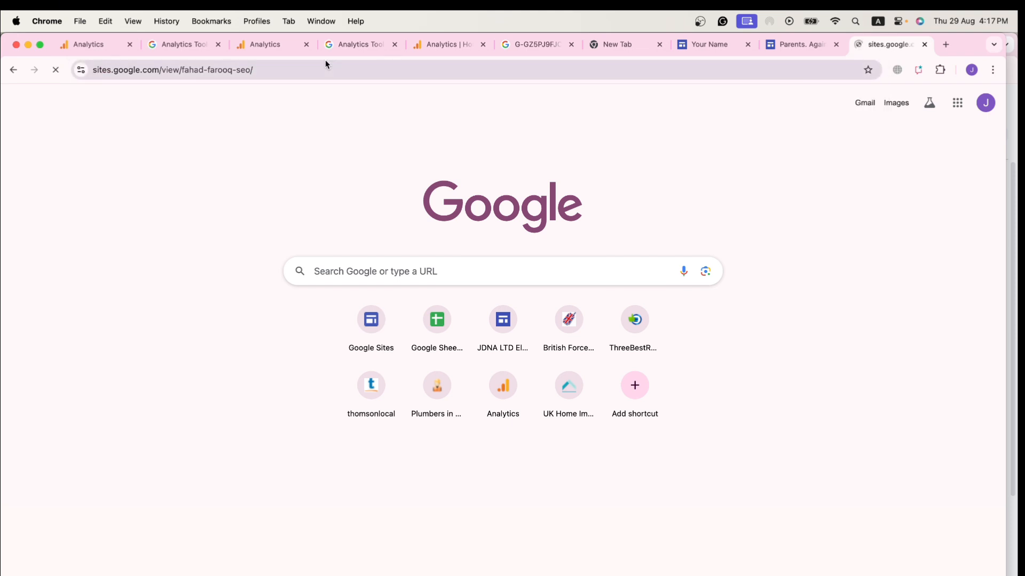
left_click(327, 65)
key("super+c")
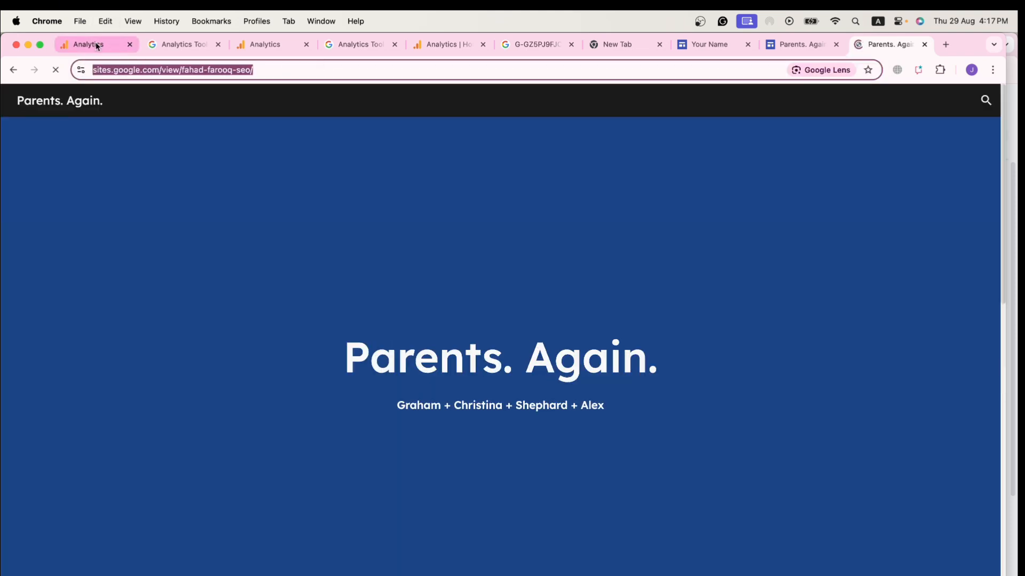
left_click(95, 44)
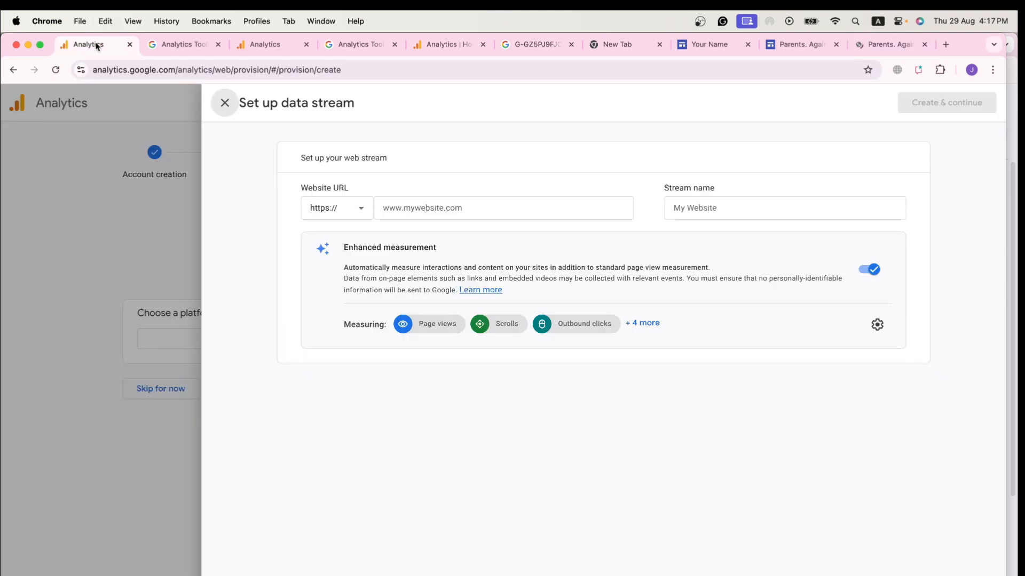
left_click(483, 207)
key("super+v")
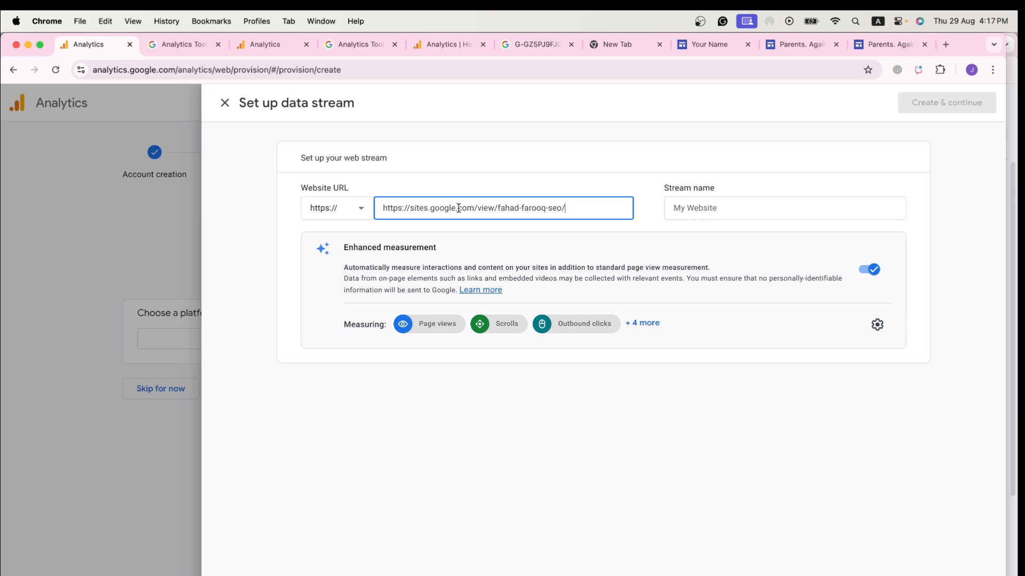
left_click_drag(404, 208, 380, 207)
key("BackSpace")
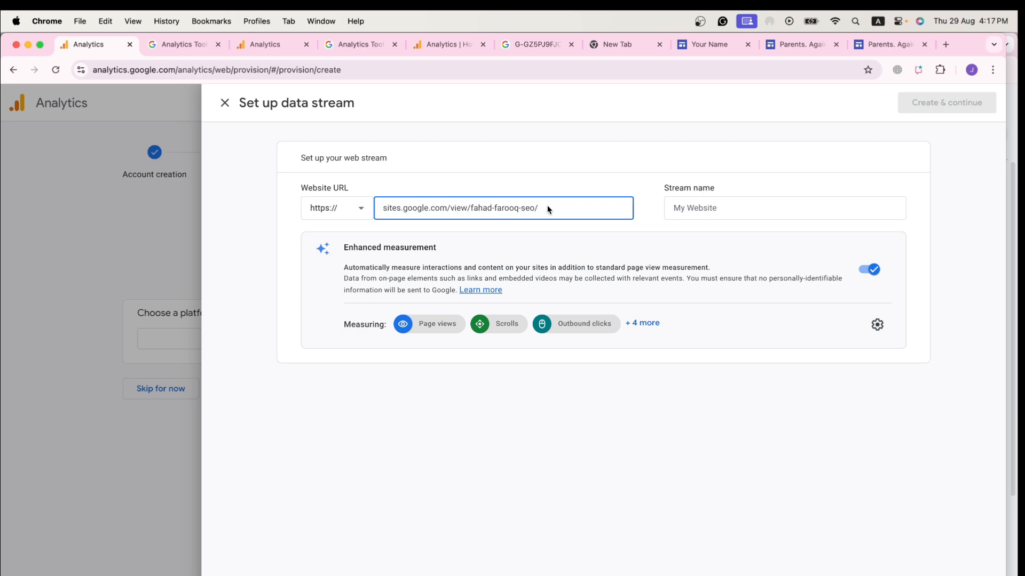
- Name the stream with the owner's full name followed by "seo" and create the web stream
left_click(685, 209)
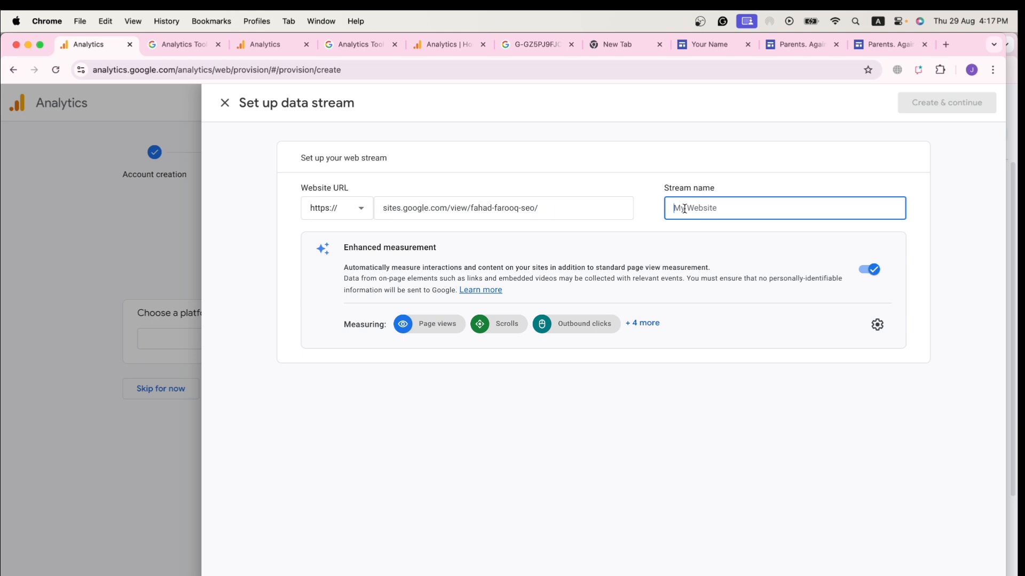
type("fahad faroo")
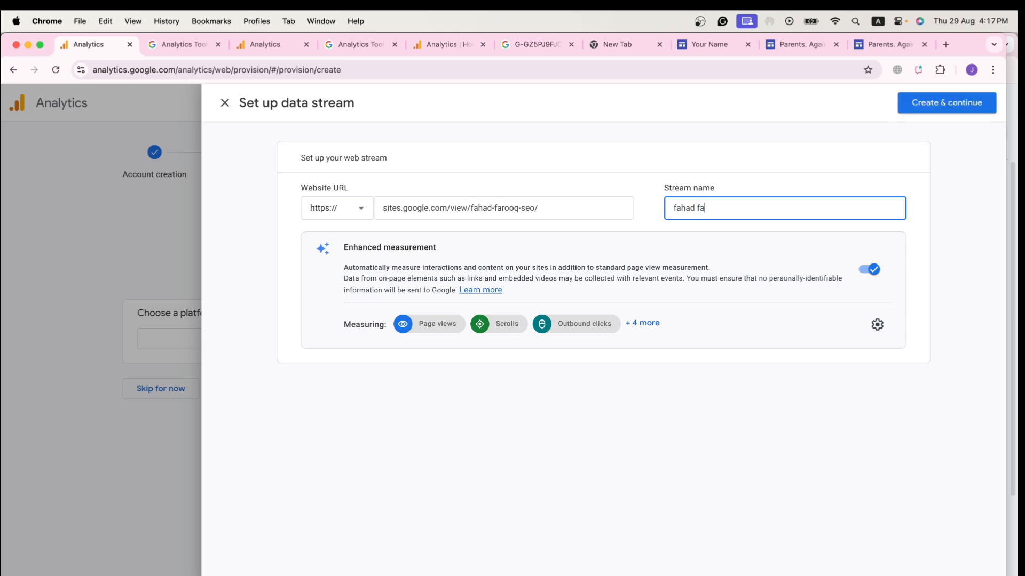
type("q seo")
left_click(936, 107)
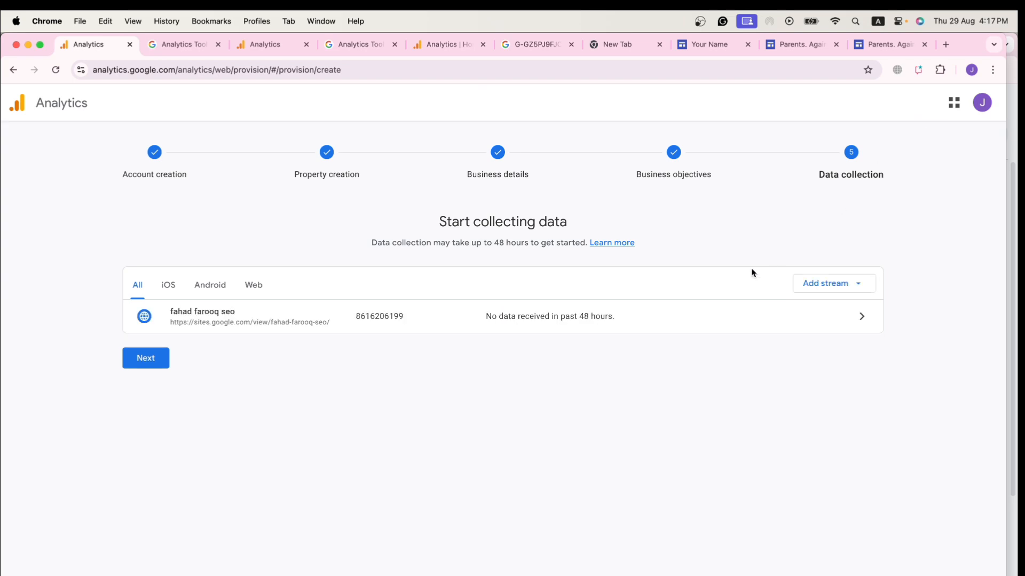
- Continue to the Google tag setup with its measurement ID, and open the Analytics settings of the Family Update site in Google Sites
left_click(143, 363)
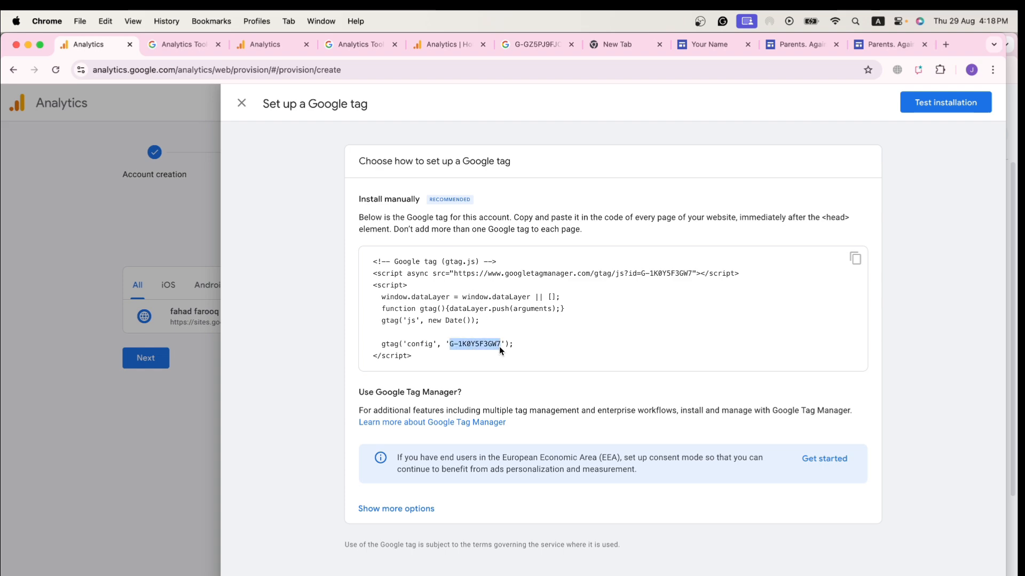
left_click(710, 45)
left_click(789, 44)
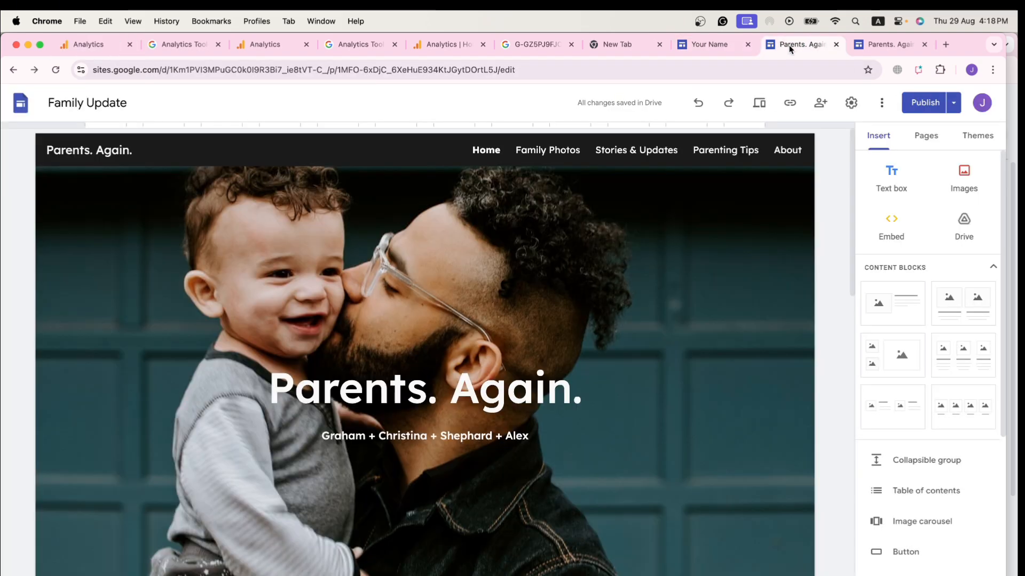
left_click(851, 103)
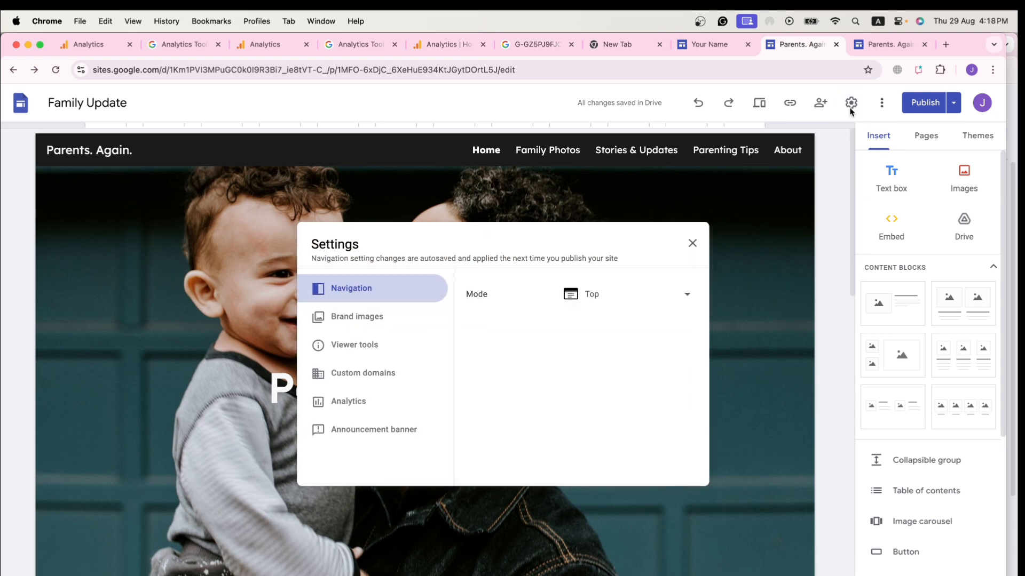
left_click(354, 408)
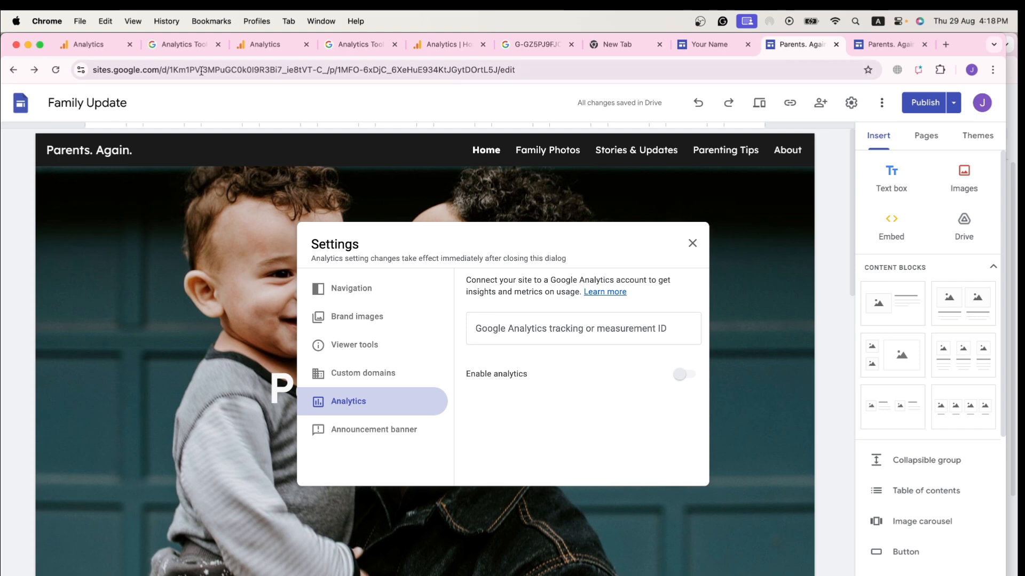
- Copy the measurement ID from the Google tag code and enter it in the site's Analytics settings
left_click(88, 44)
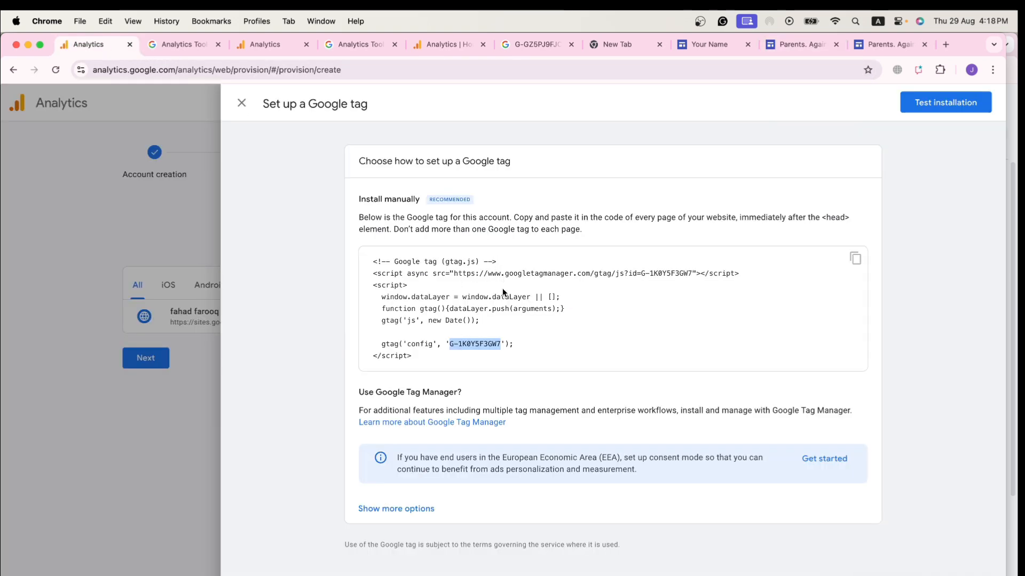
left_click(450, 348)
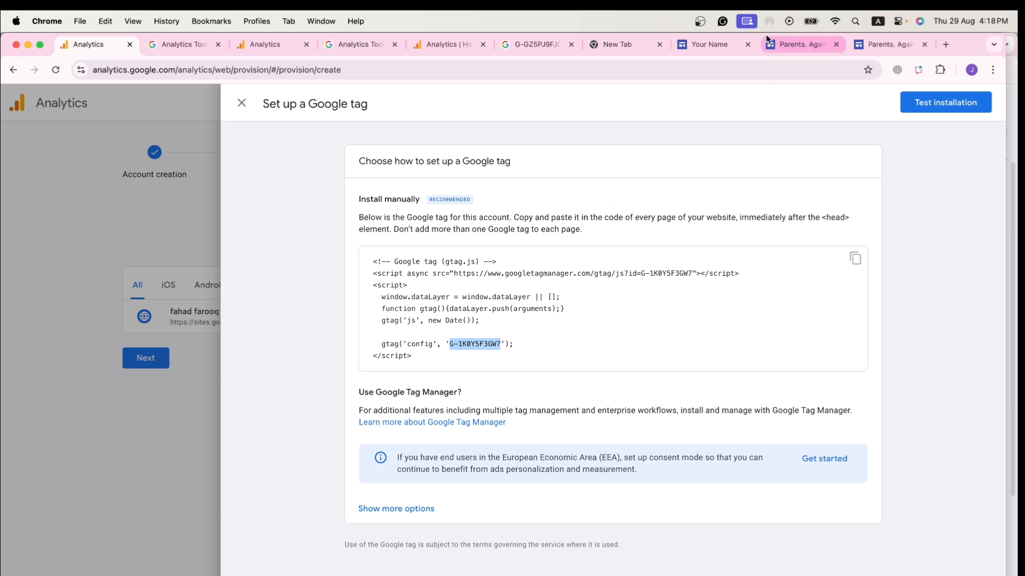
left_click(813, 47)
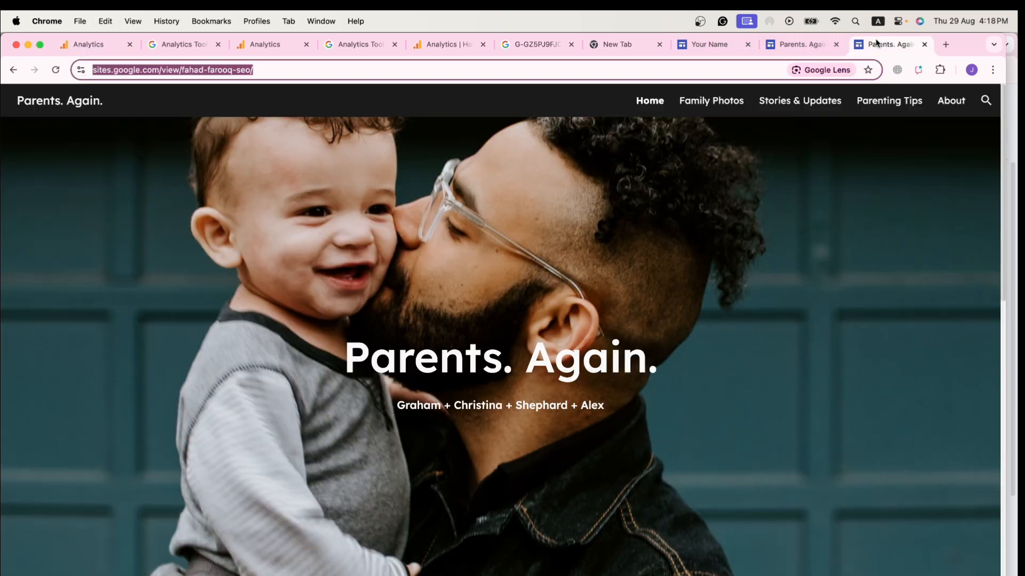
left_click(888, 44)
left_click(528, 317)
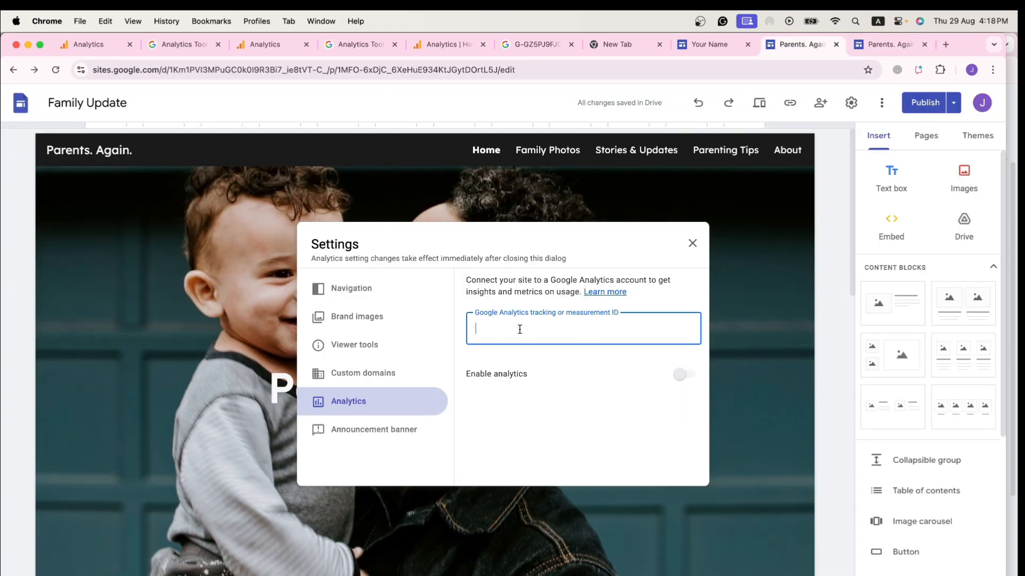
type("G-1K0Y5F3GW7")
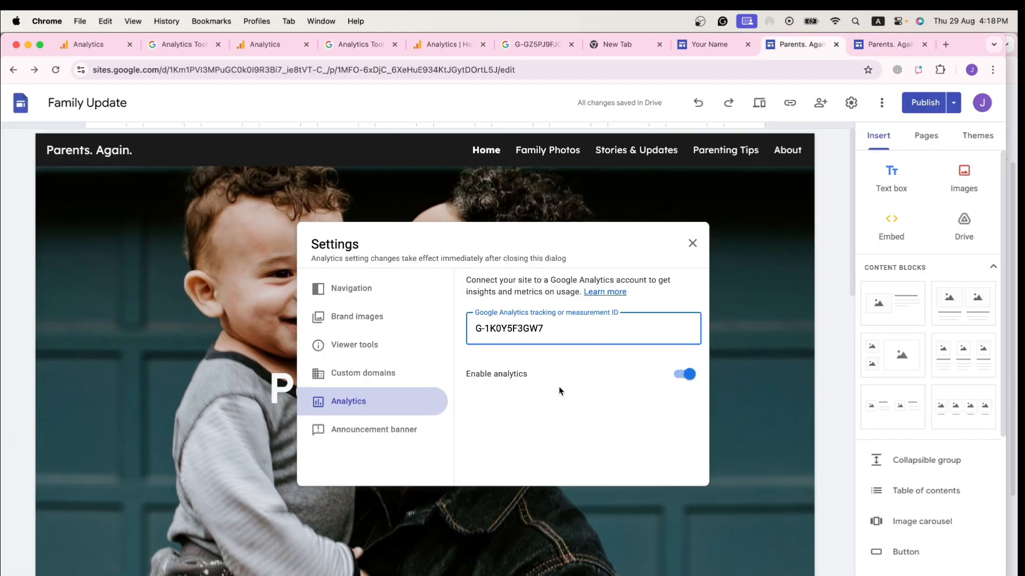
left_click(558, 389)
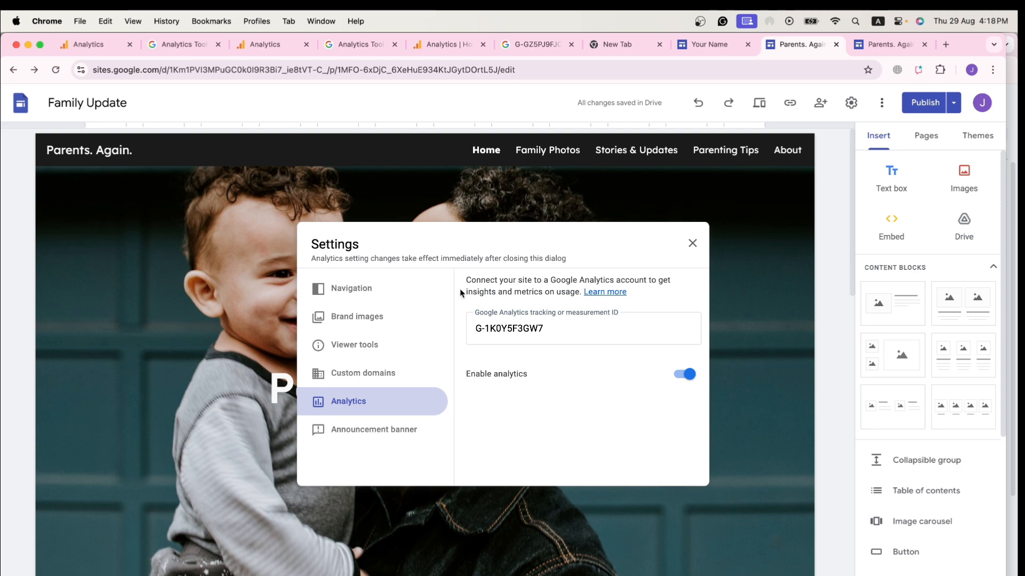
- Return to the Google tag setup in Analytics and test the tag installation
left_click(79, 47)
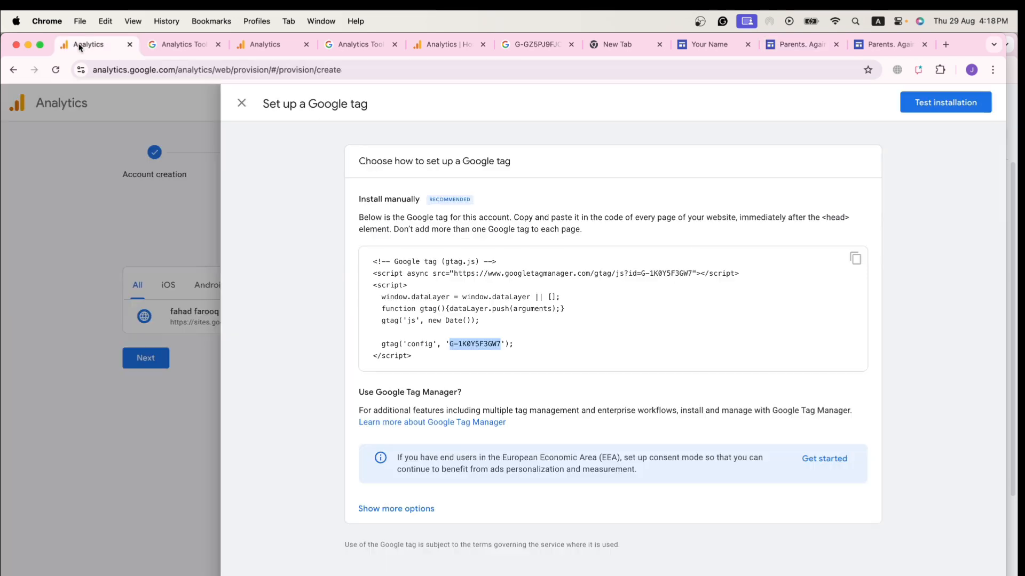
left_click(929, 104)
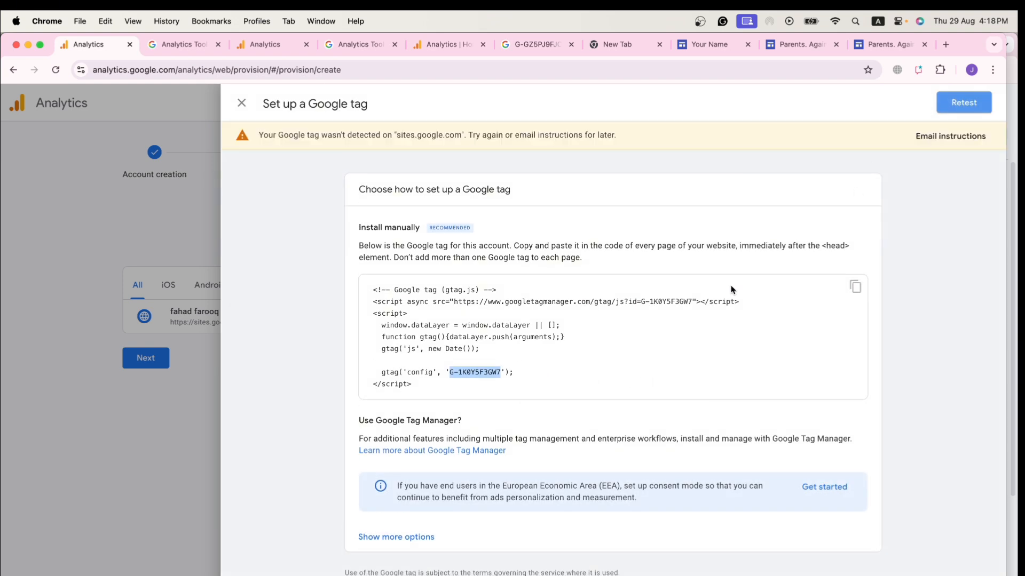
- Close the site's settings in Google Sites, check for changes to publish, and reload the site editor
left_click(800, 47)
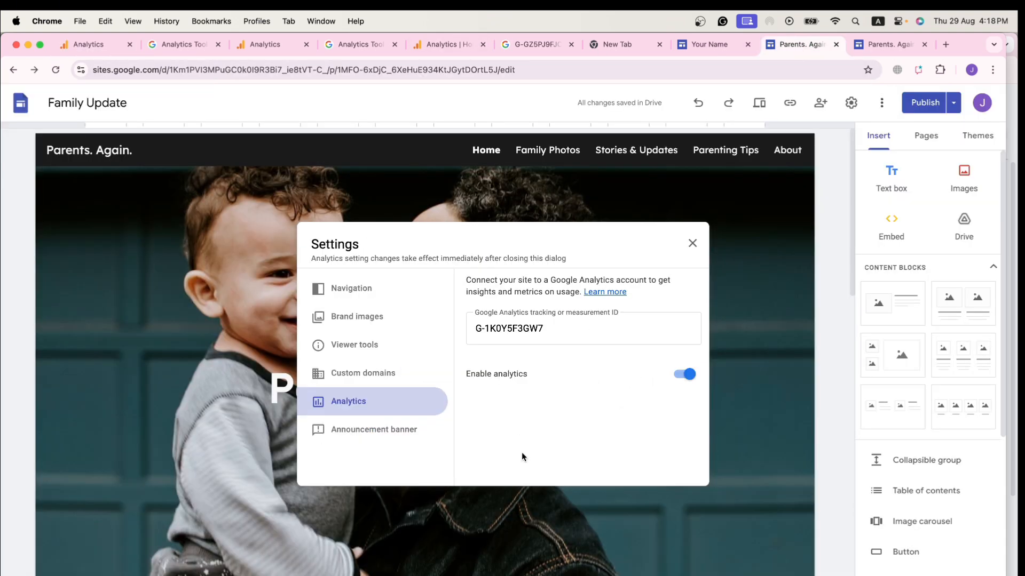
left_click(761, 434)
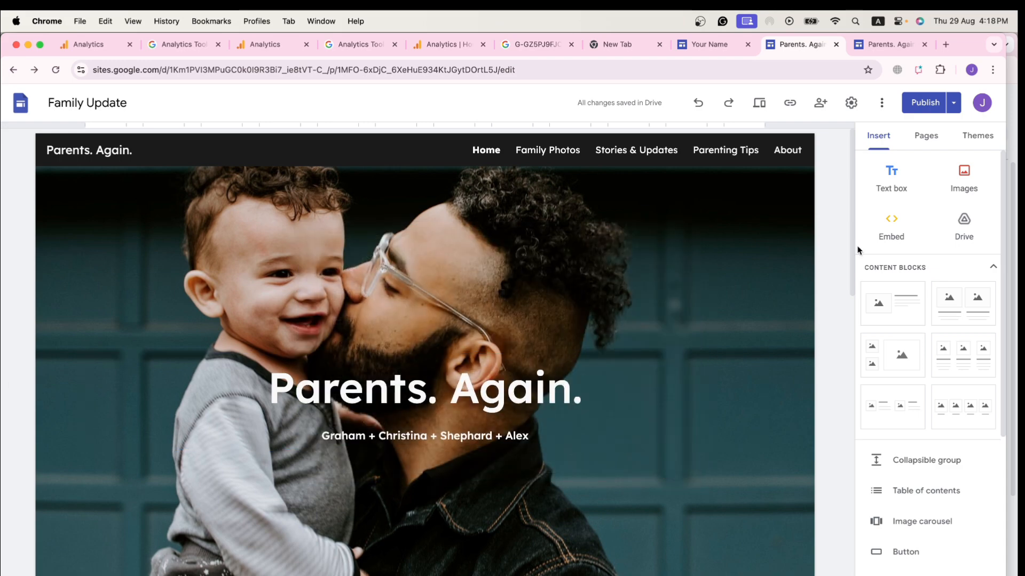
left_click(928, 109)
left_click(22, 104)
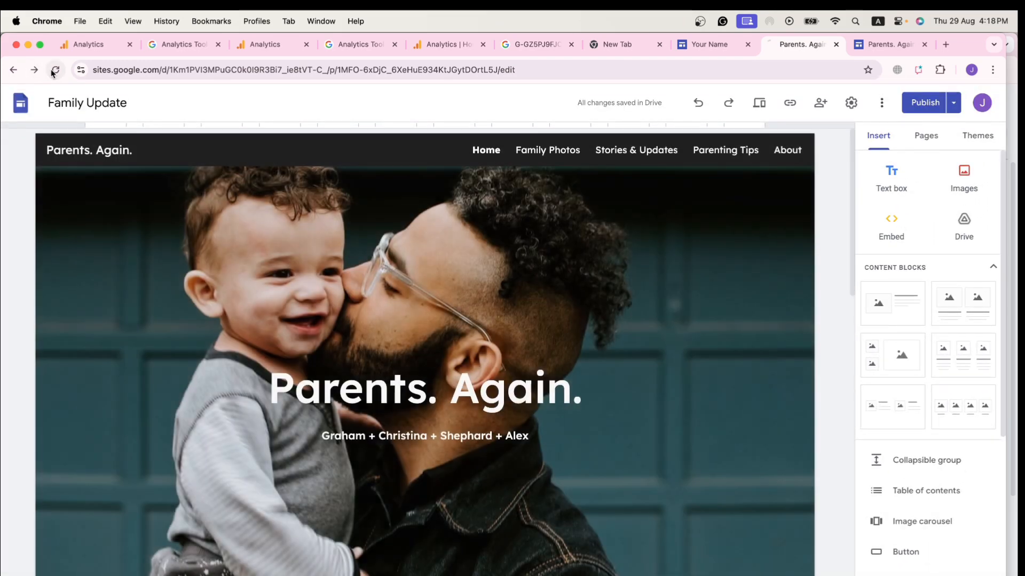
left_click(55, 69)
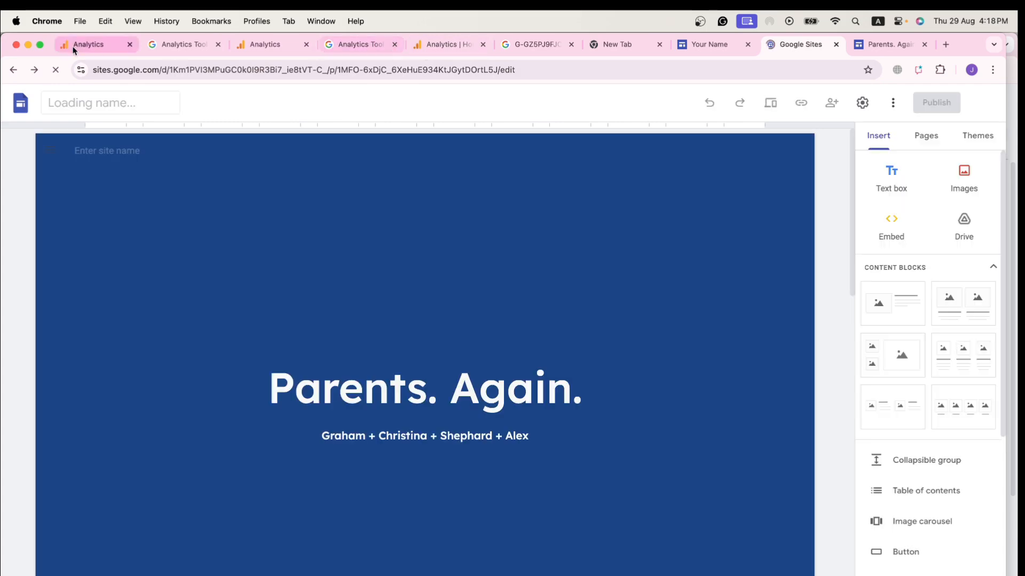
- Retest the Google tag installation in Analytics after reloading the site editor
left_click(73, 48)
left_click(955, 106)
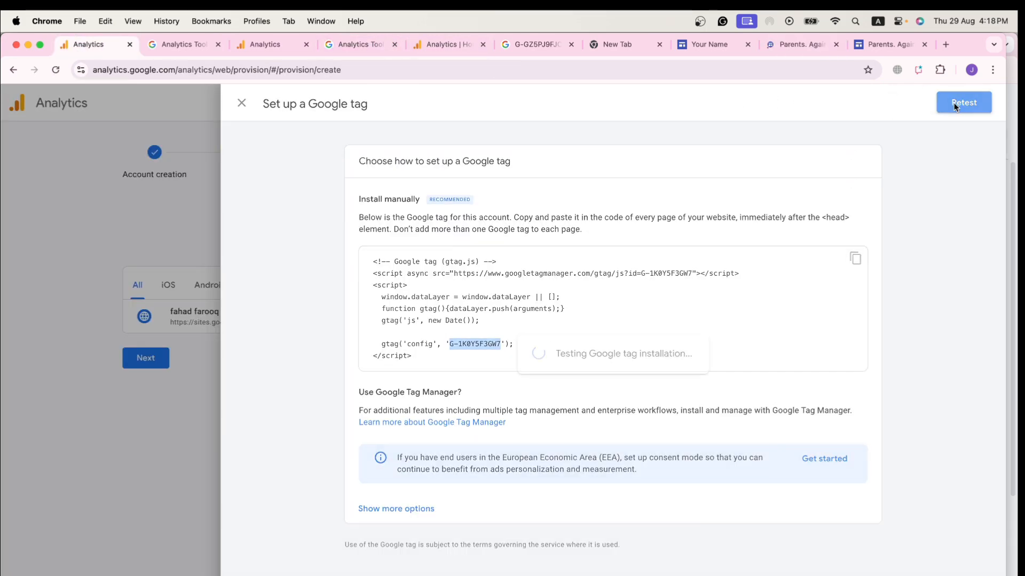
left_click(955, 105)
left_click(955, 106)
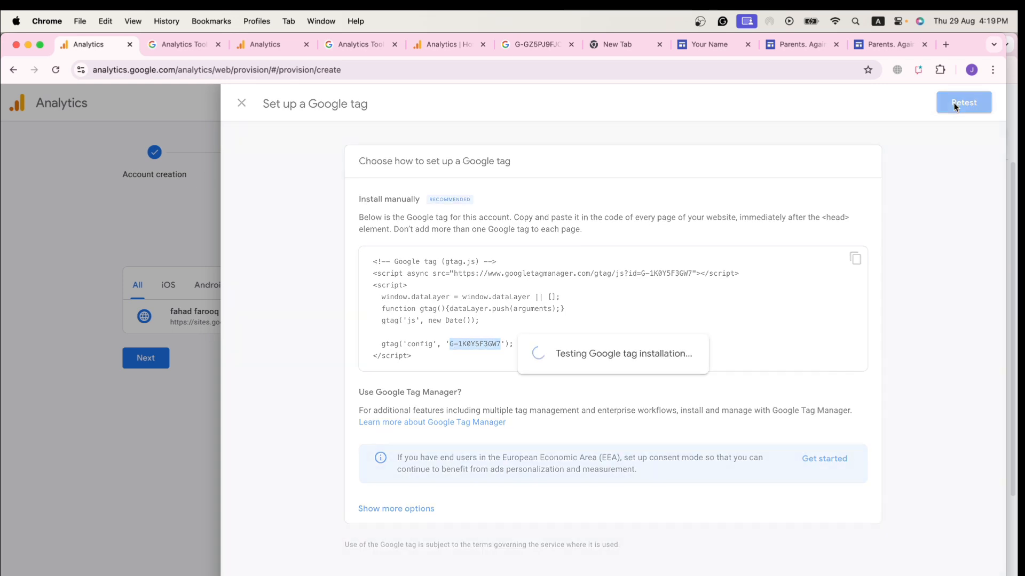
left_click(955, 105)
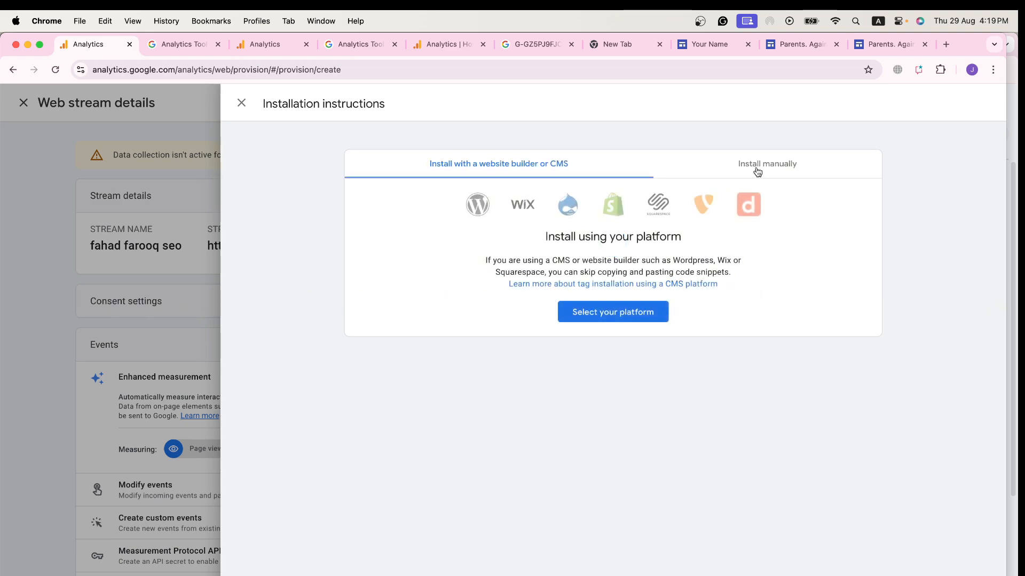
- Show the manual installation instructions for the Google tag and test the tag on the published website
left_click(756, 166)
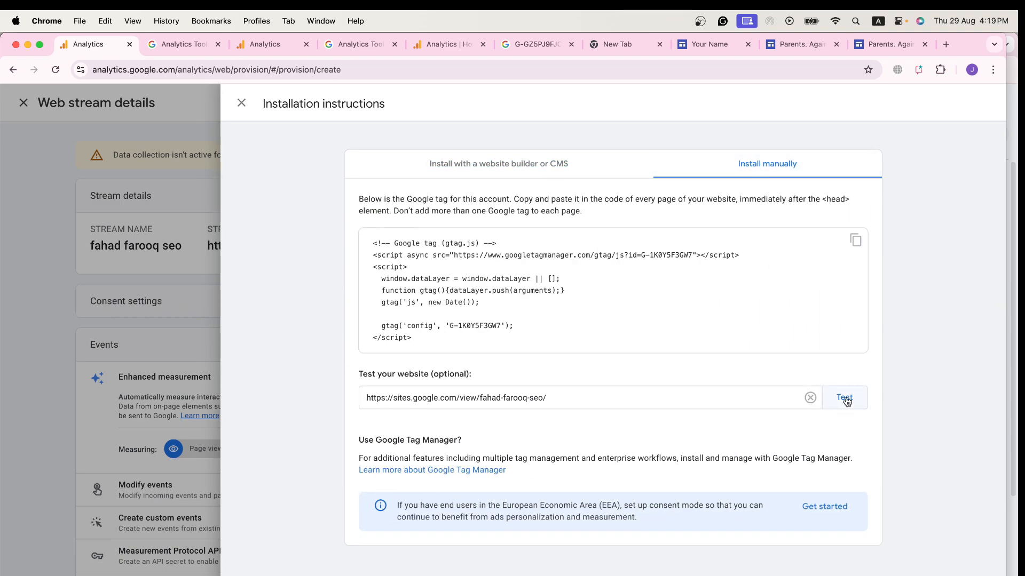
left_click(846, 399)
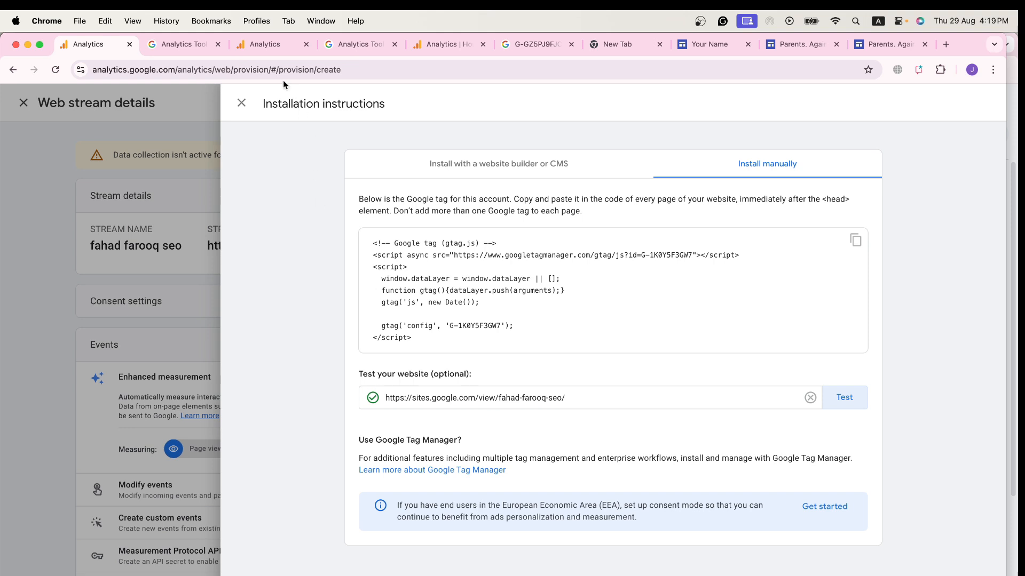
- Go to the Analytics home page, switch to the published site's account and property, and review its user activity
left_click(270, 45)
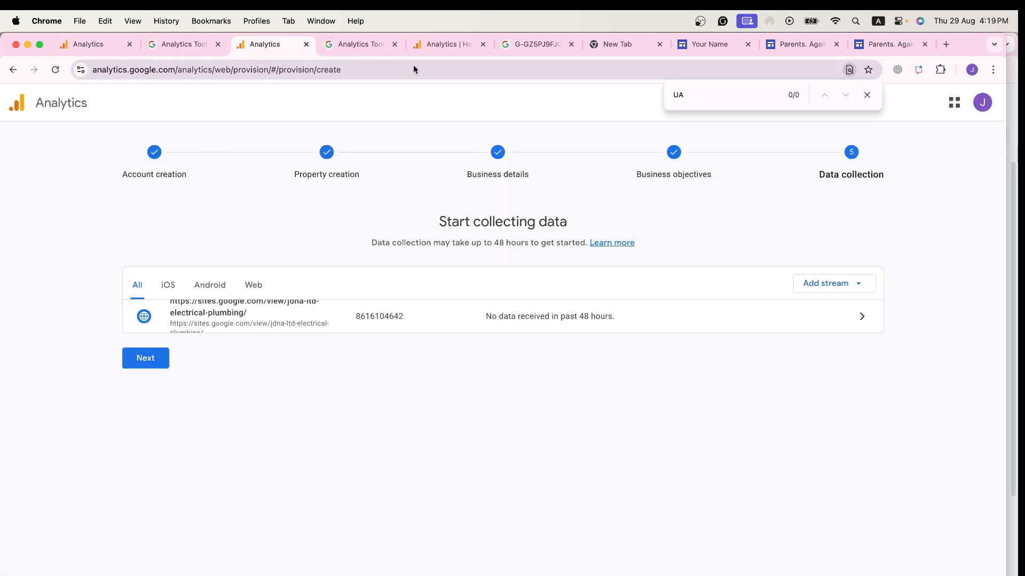
left_click(433, 45)
left_click(148, 132)
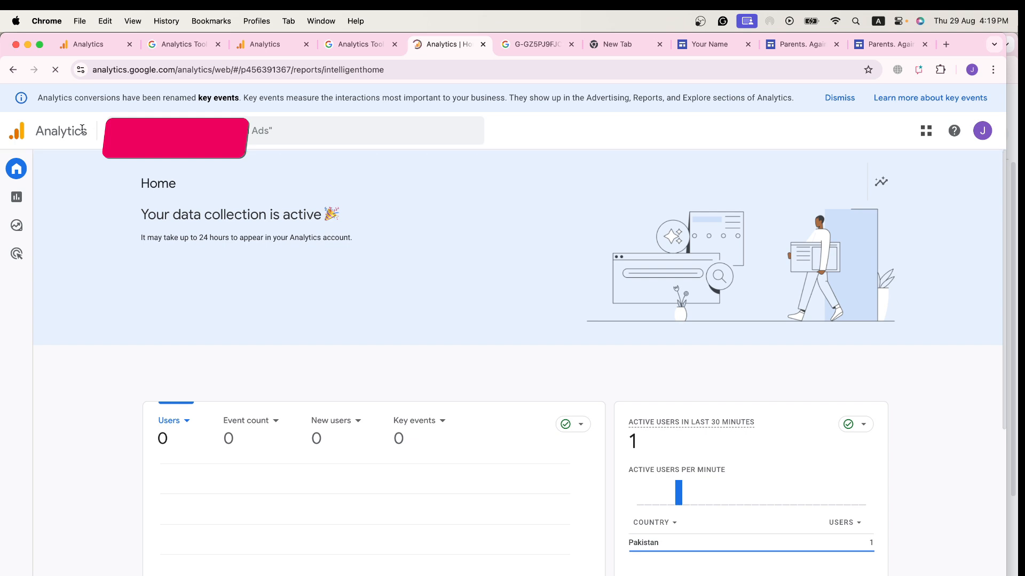
left_click(93, 133)
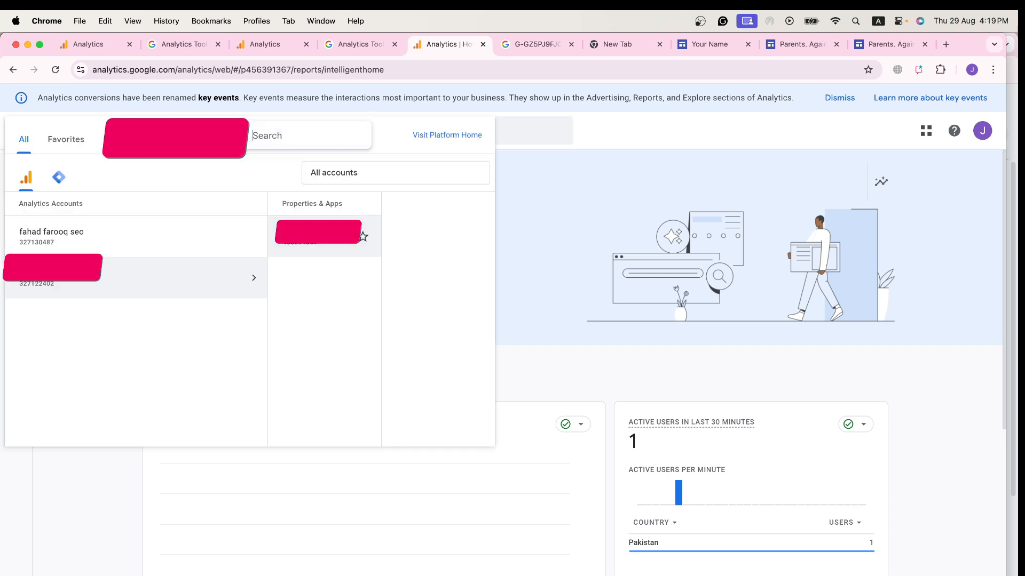
left_click(97, 238)
left_click(286, 243)
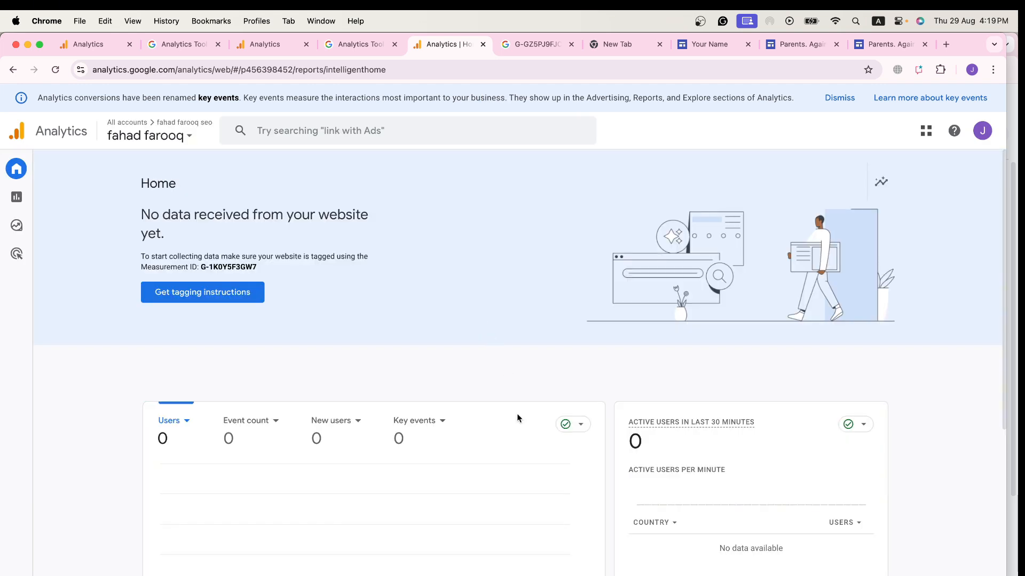
scroll(517, 419, "down", 1)
scroll(516, 418, "up", 1)
scroll(322, 312, "down", 3)
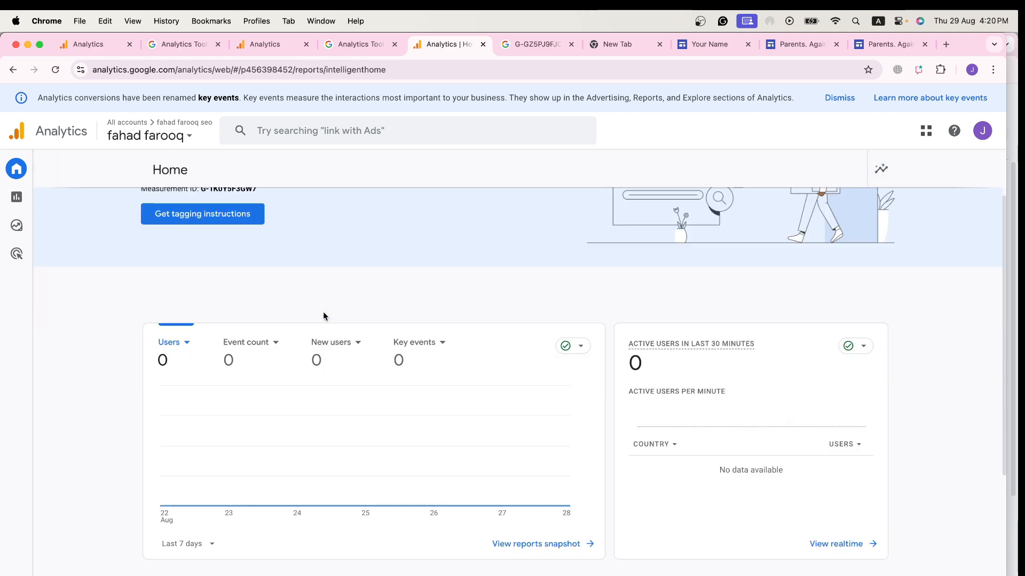
left_click(946, 45)
type("G-1K0Y5F3GW7")
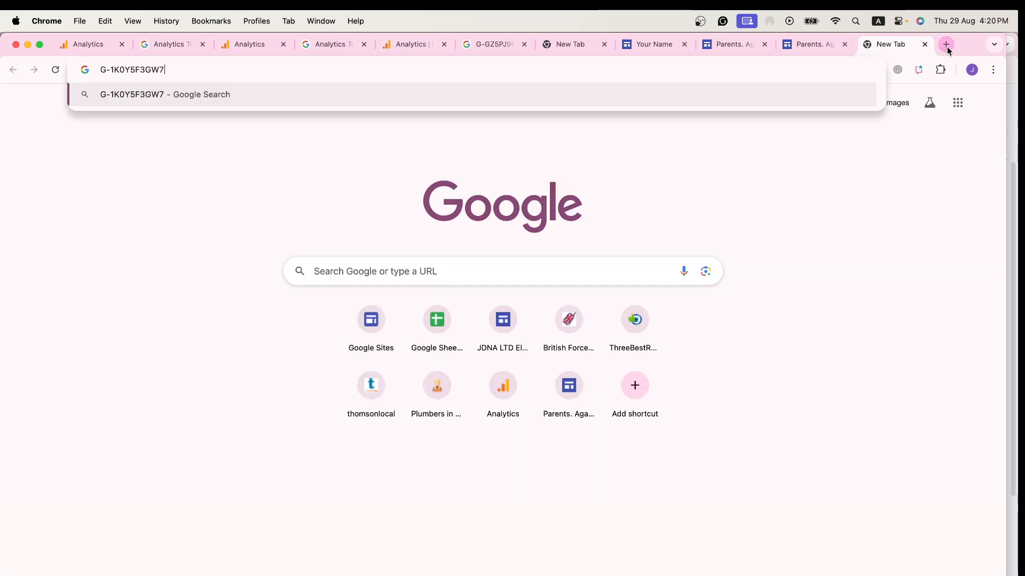
key("Return")
- Reload the published website, then return to the property's Analytics home page and refresh it
left_click(809, 45)
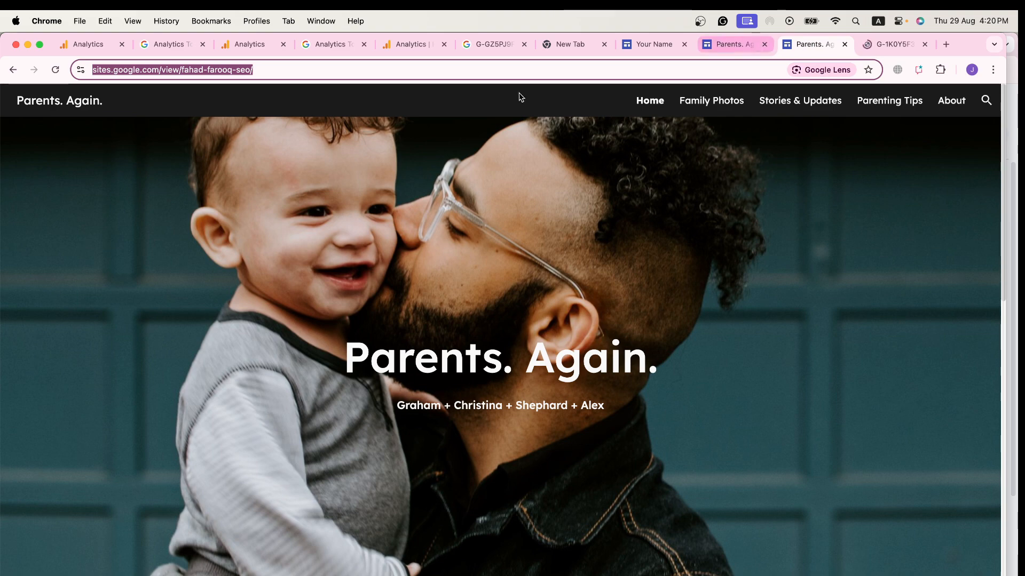
left_click(57, 70)
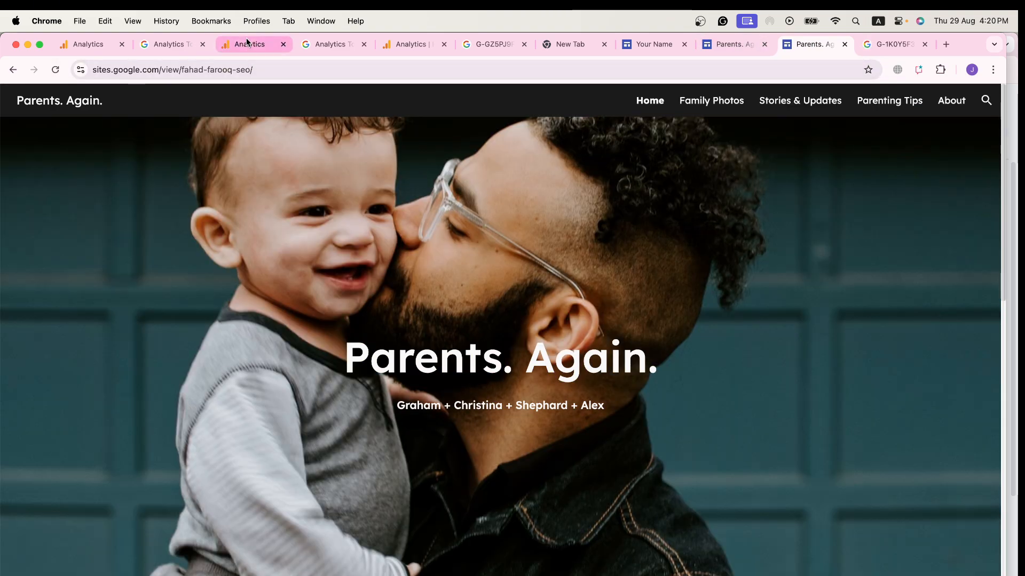
left_click(247, 42)
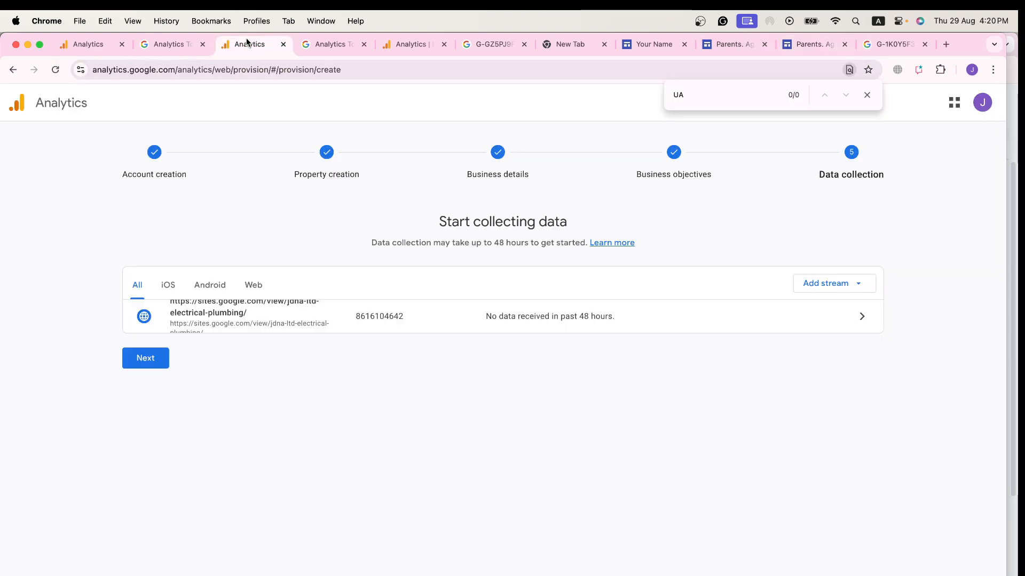
left_click(410, 44)
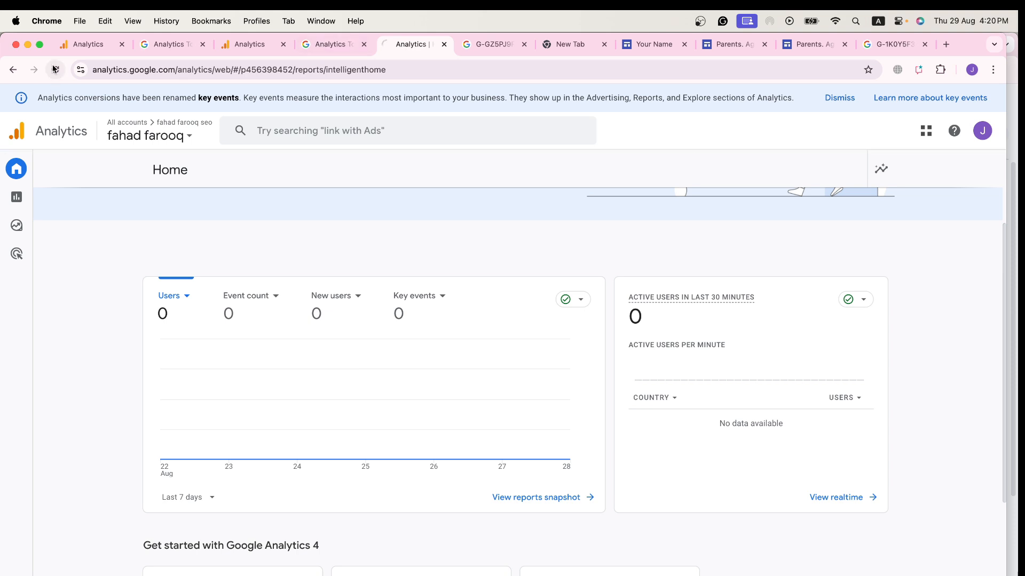
left_click(55, 70)
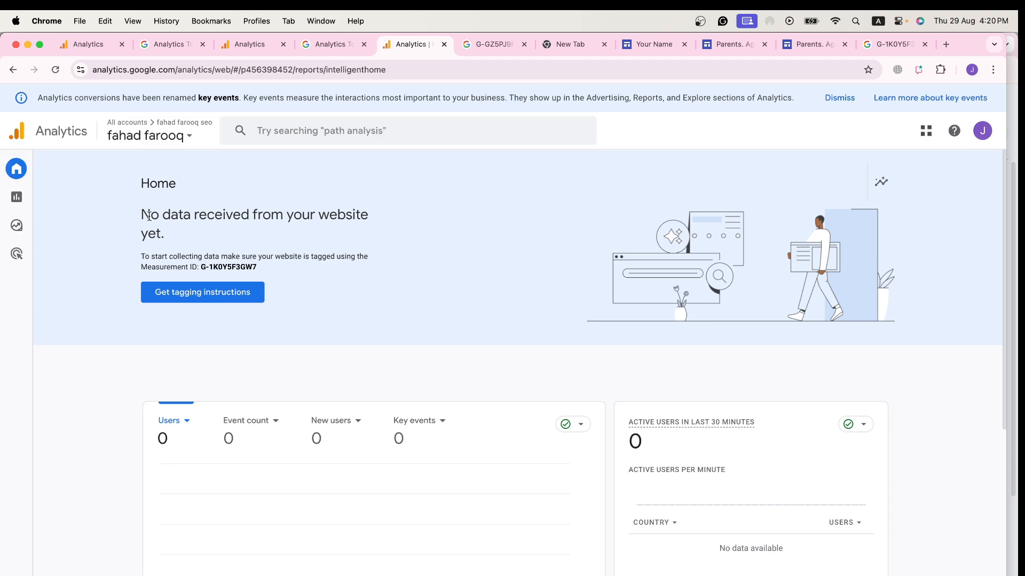
left_click(55, 70)
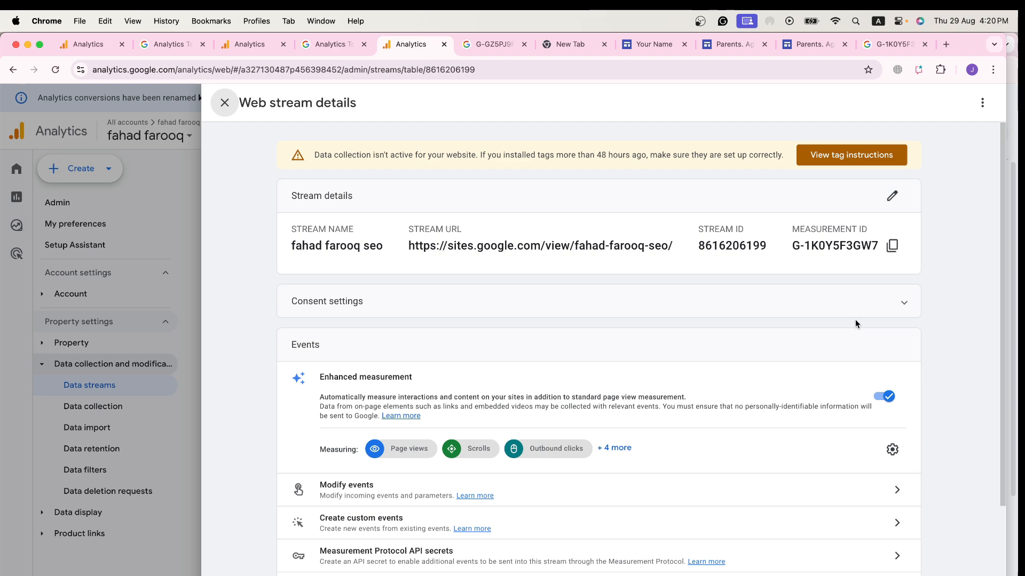
- Test the website's tag through the web stream's manual installation instructions and check the property's home page for active users
scroll(855, 321, "down", 3)
scroll(855, 323, "up", 3)
scroll(841, 326, "down", 3)
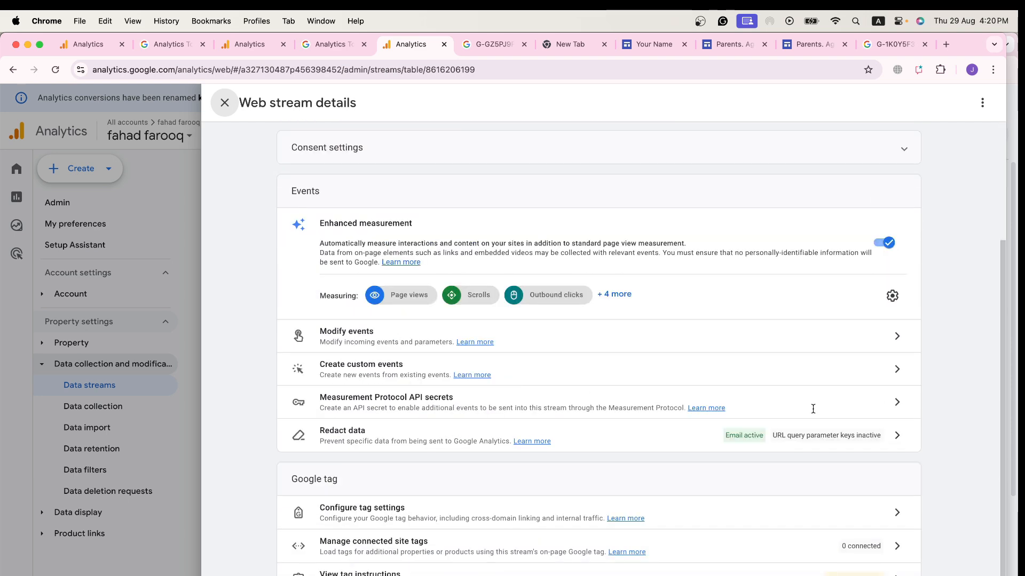
scroll(812, 410, "up", 3)
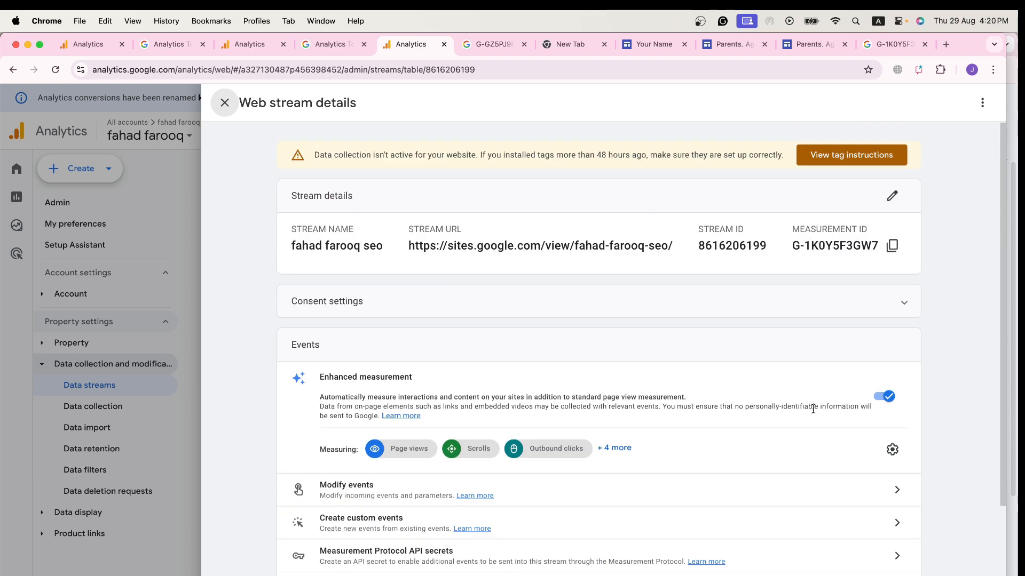
left_click(831, 155)
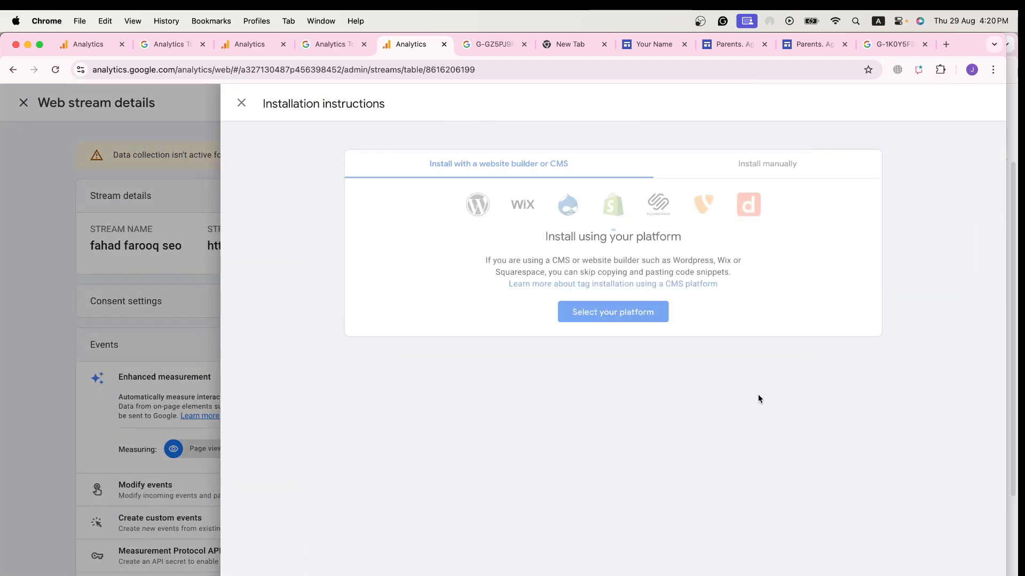
left_click(765, 159)
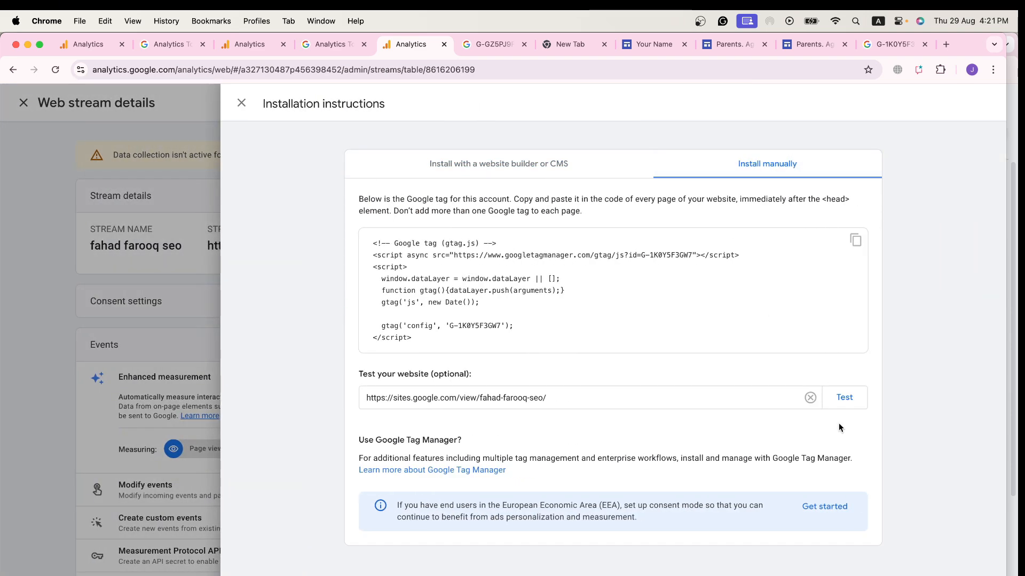
left_click(845, 397)
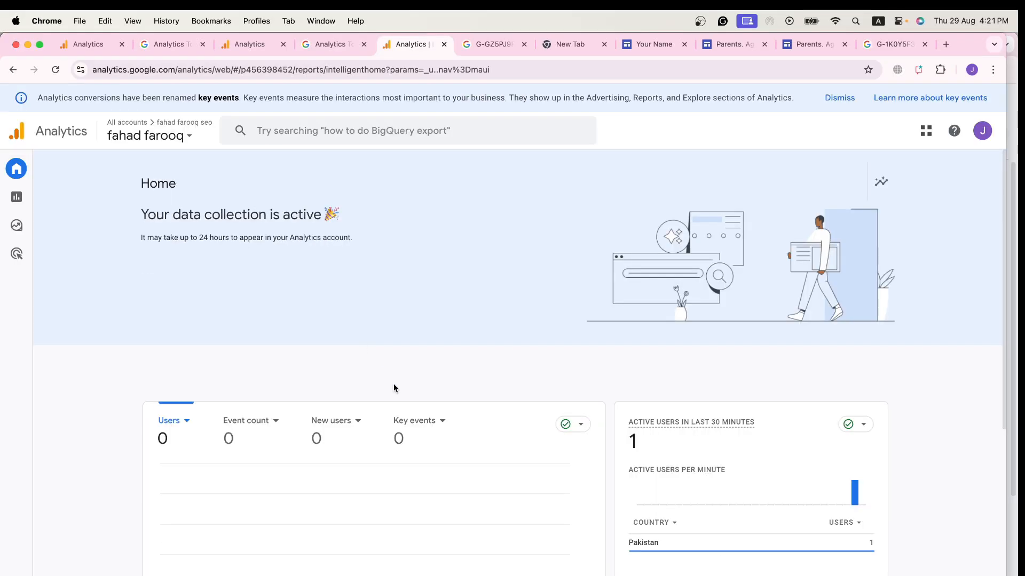
scroll(725, 525, "down", 2)
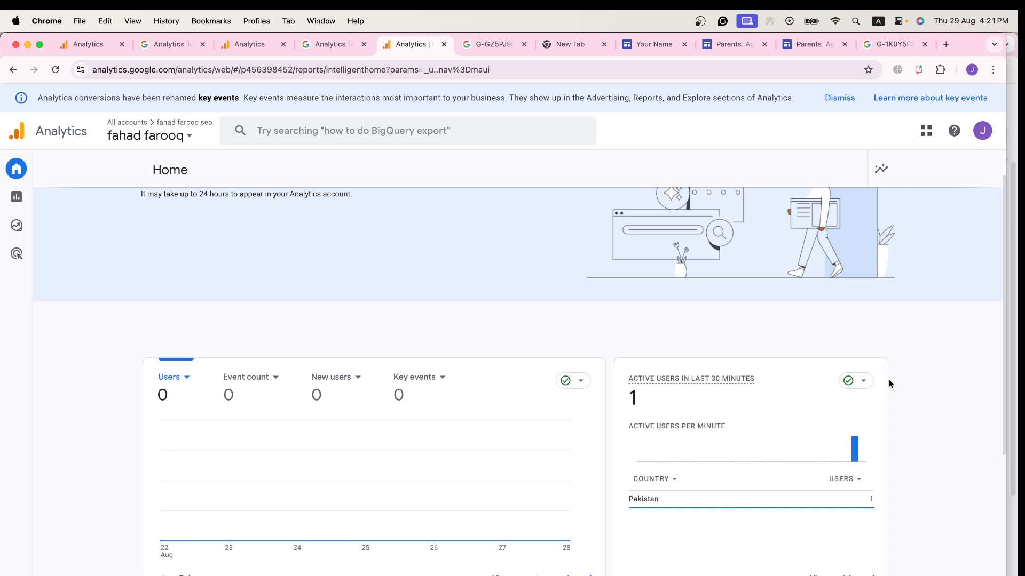
scroll(413, 236, "up", 2)
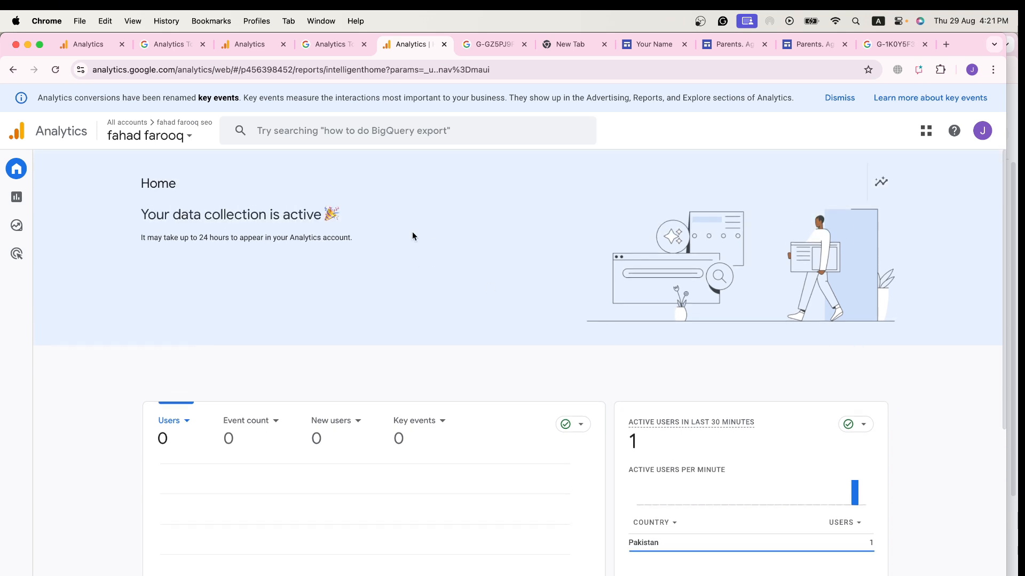